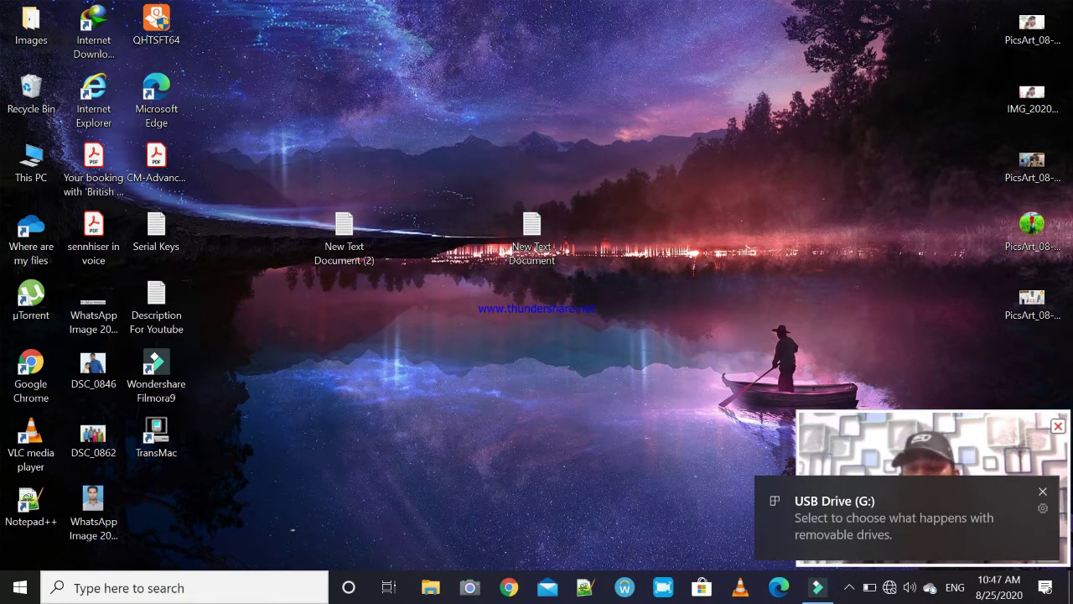
Try to open USB Drive (G:) from This PC, and close the File Explorer window
{"action": "left_click", "coordinate": [849, 587]}
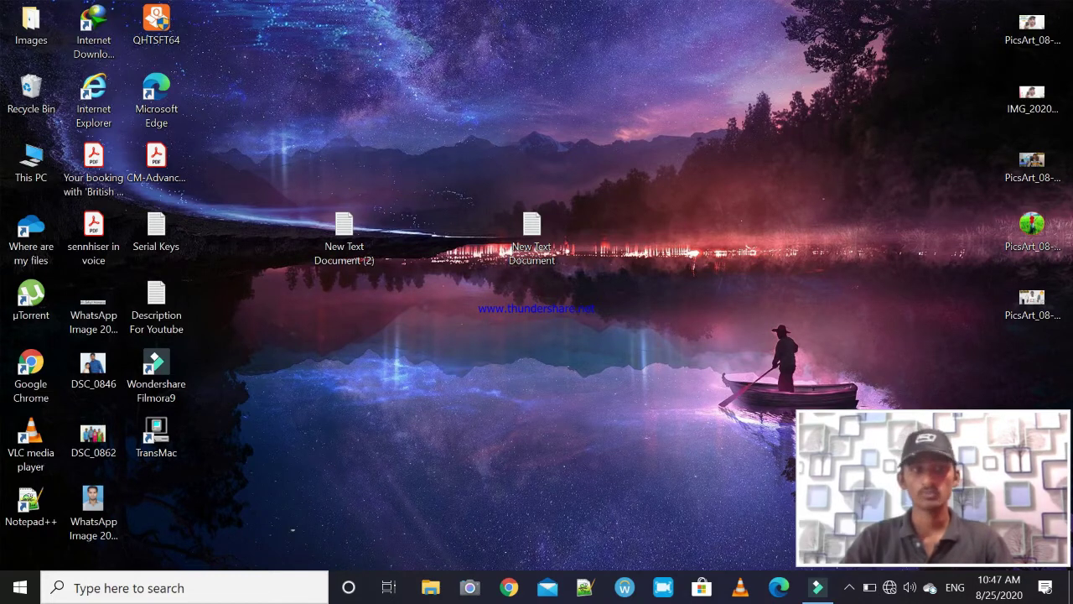
{"action": "left_click", "coordinate": [31, 163]}
{"action": "double_click", "coordinate": [31, 159]}
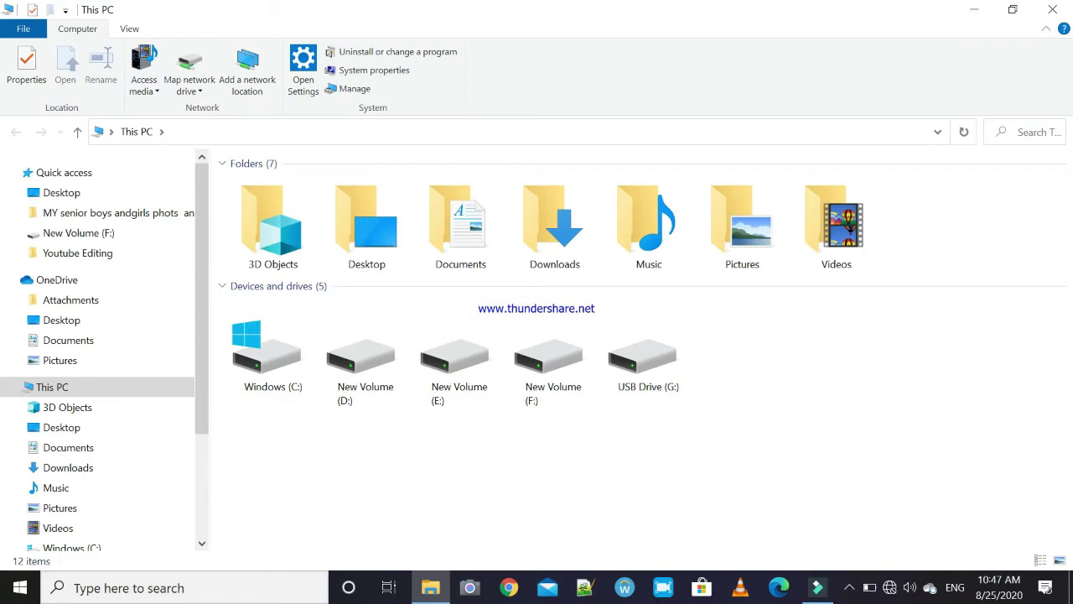
{"action": "left_click", "coordinate": [643, 347]}
{"action": "double_click", "coordinate": [643, 346]}
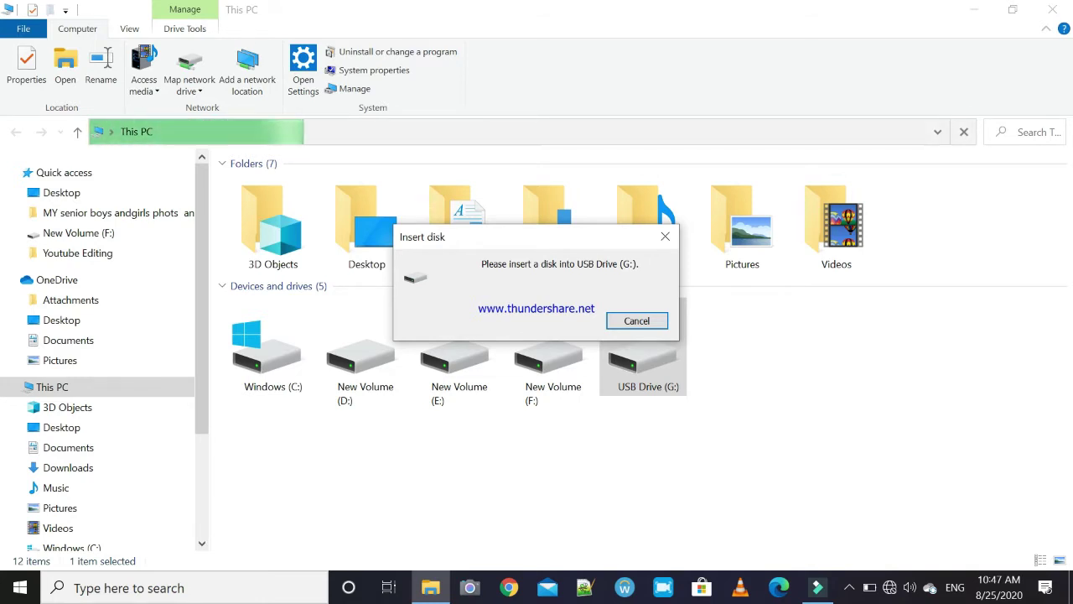
{"action": "left_click", "coordinate": [665, 236]}
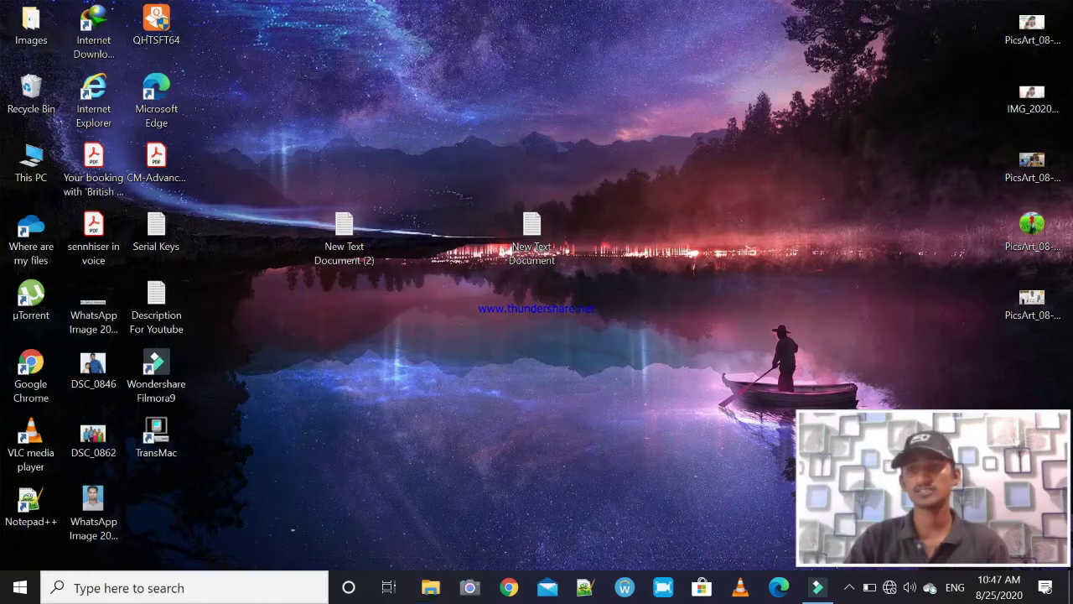
{"action": "left_click", "coordinate": [1052, 9]}
Search Windows for "computer management" and open the Computer Management app
{"action": "left_click", "coordinate": [74, 587]}
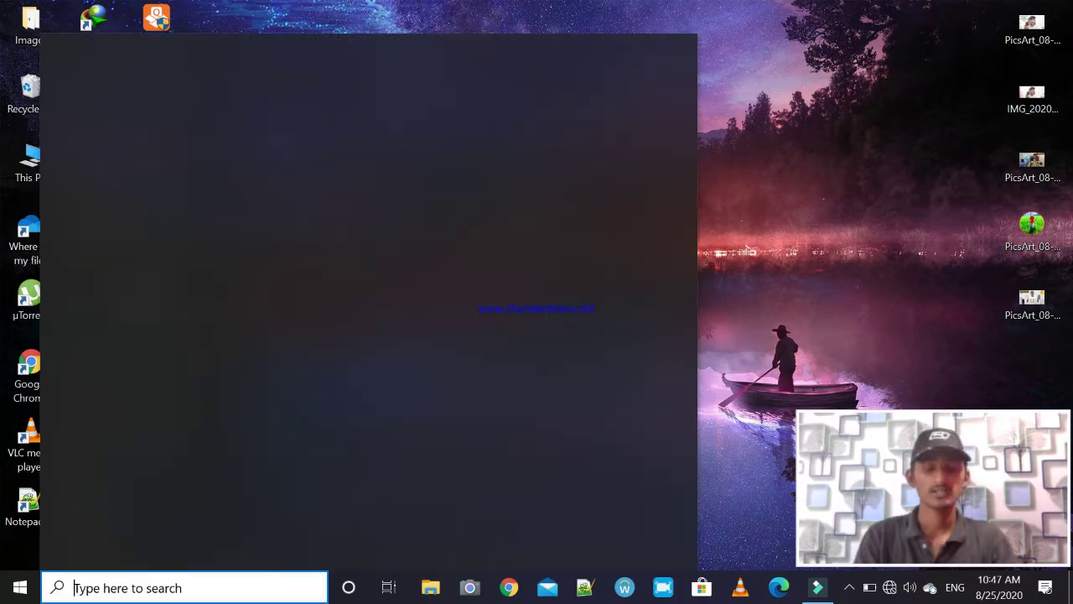
{"action": "type", "text": "c"}
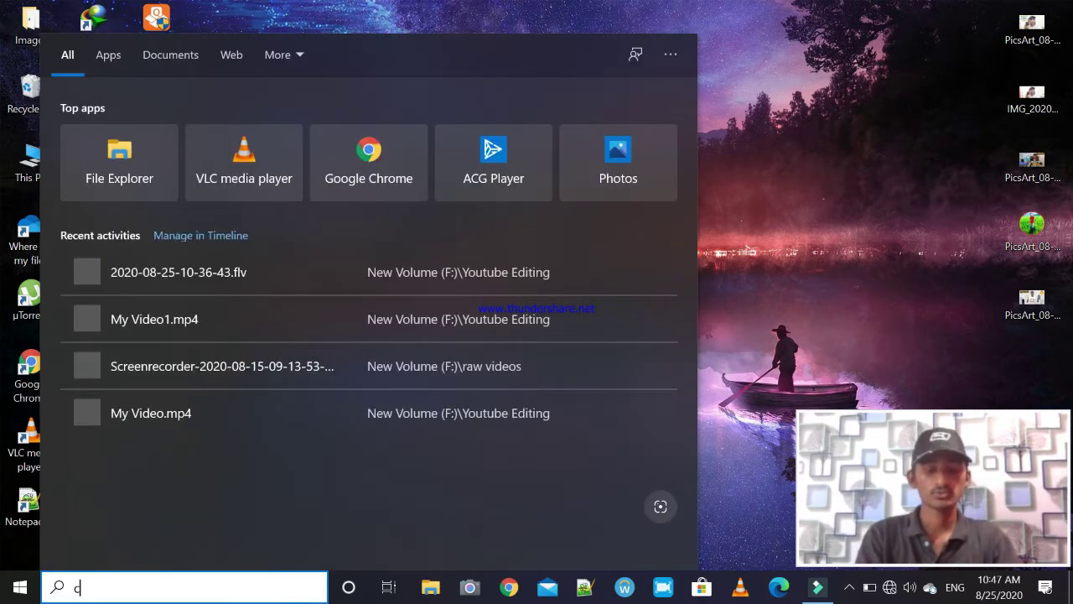
{"action": "type", "text": "omputer"}
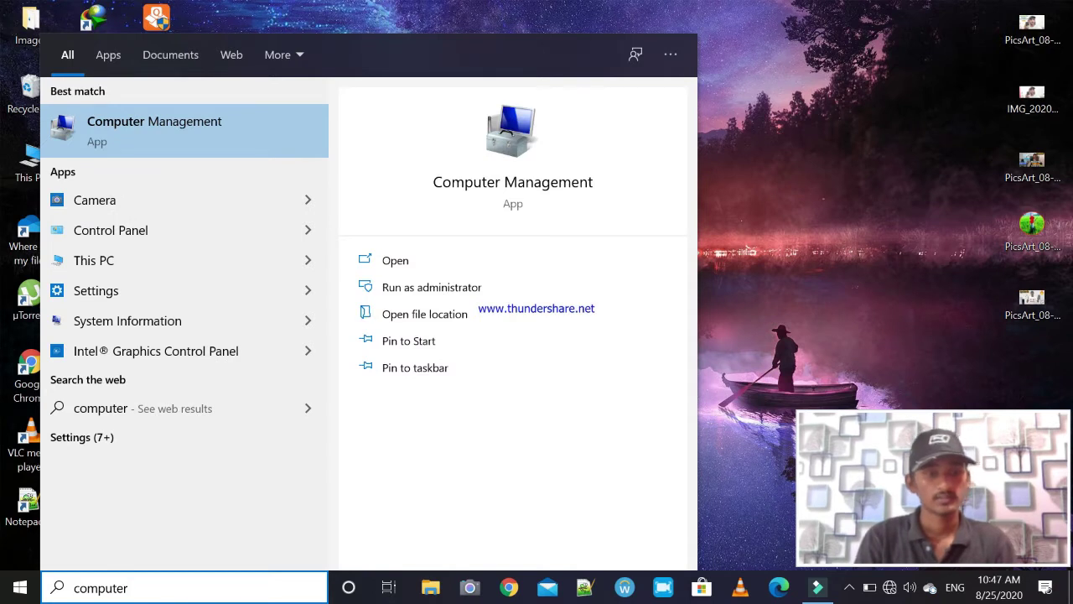
{"action": "type", "text": " ma"}
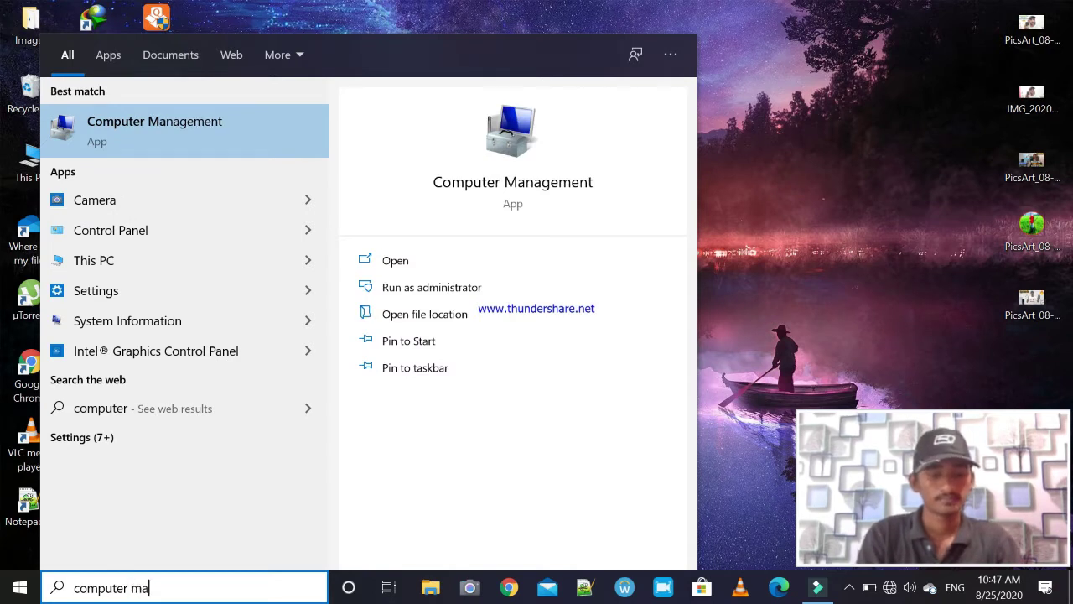
{"action": "type", "text": "nagement"}
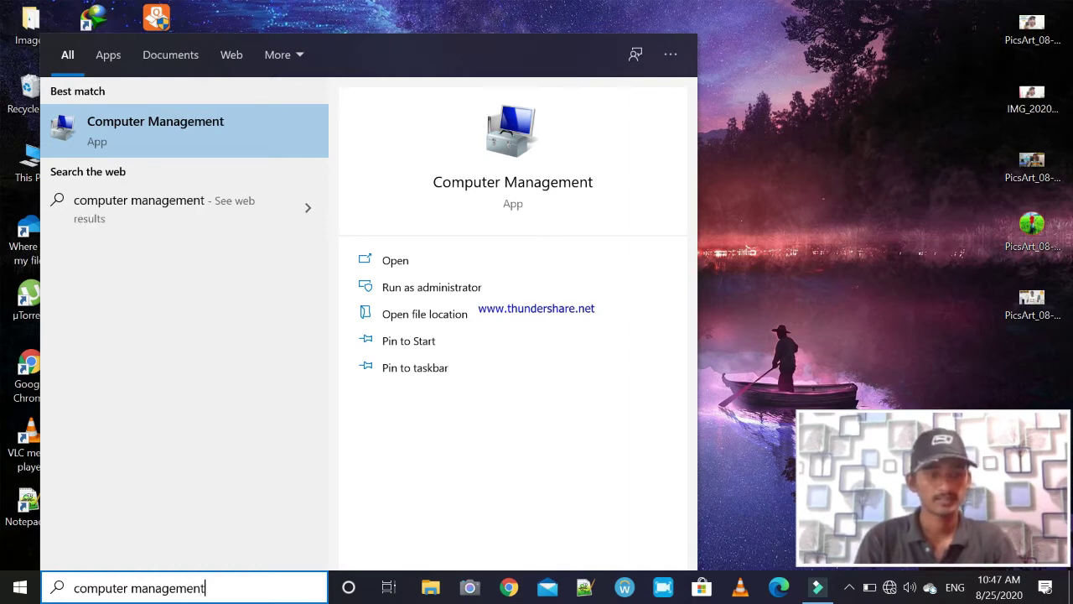
{"action": "key", "text": "Return"}
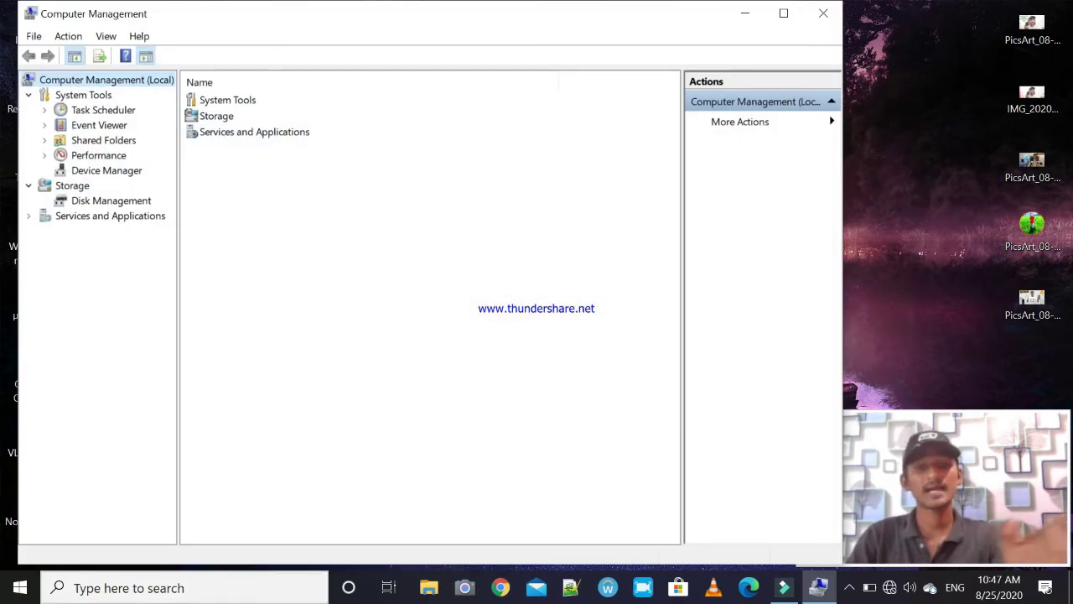
In Disk Management, start a new simple volume on the unallocated space of removable Disk 1
{"action": "left_click_drag", "start_coordinate": [933, 488], "coordinate": [958, 379]}
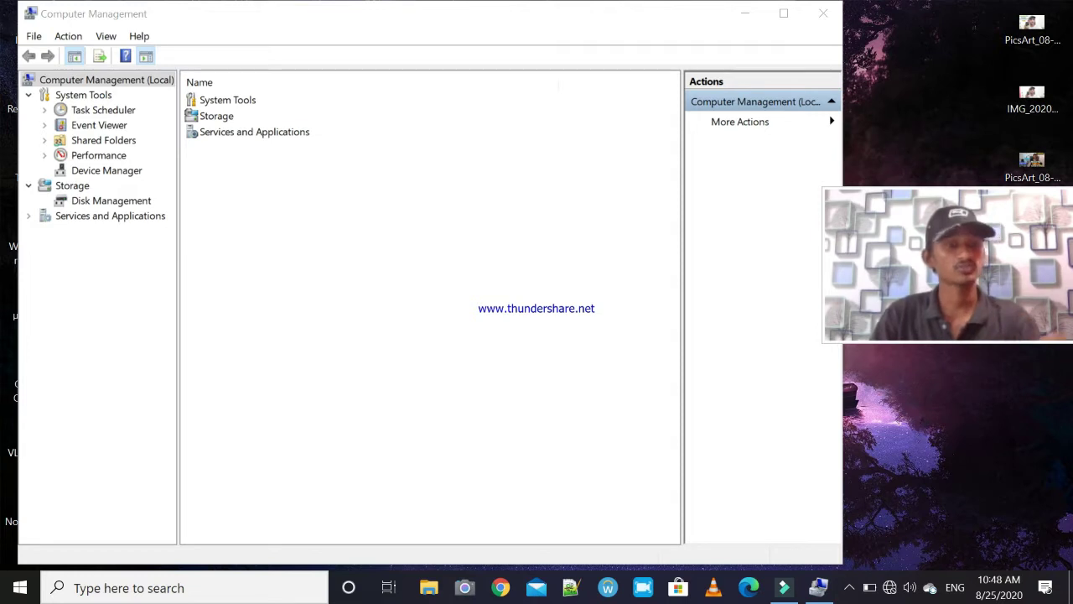
{"action": "left_click", "coordinate": [110, 200]}
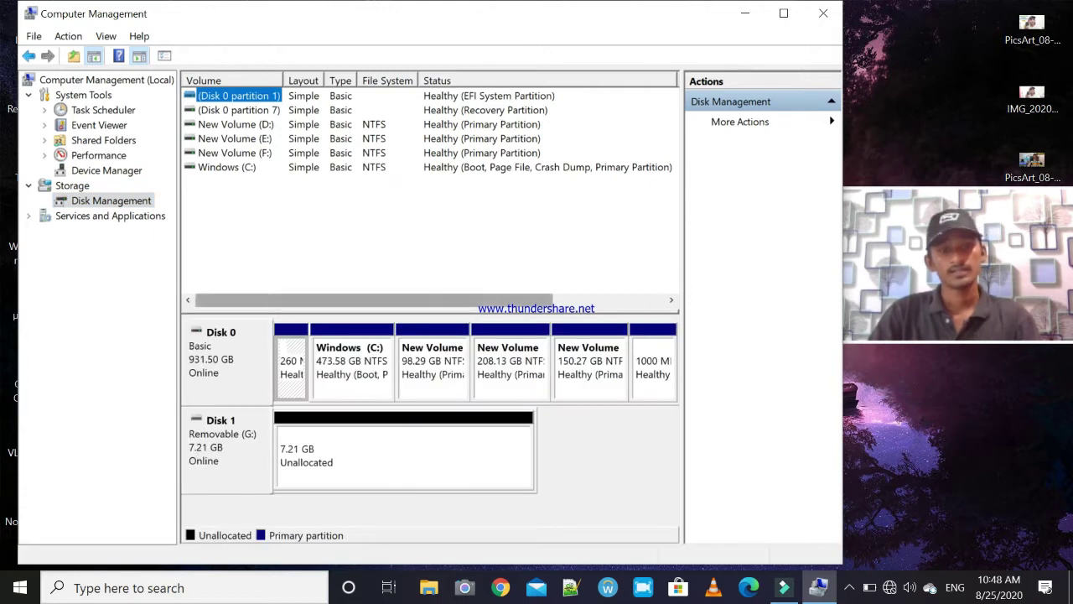
{"action": "left_click_drag", "start_coordinate": [374, 299], "coordinate": [487, 300]}
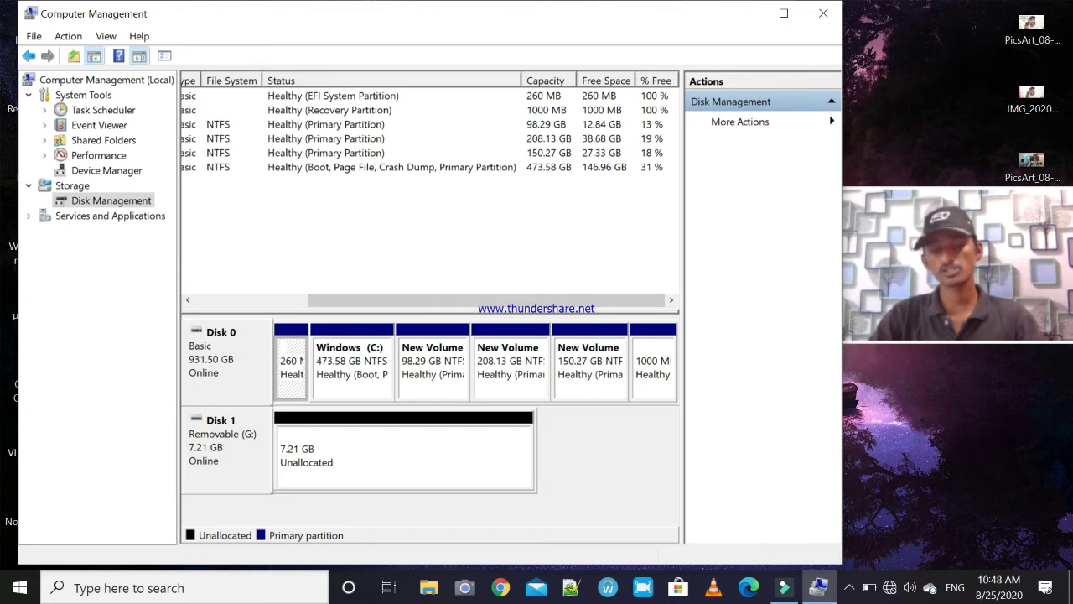
{"action": "right_click", "coordinate": [323, 452]}
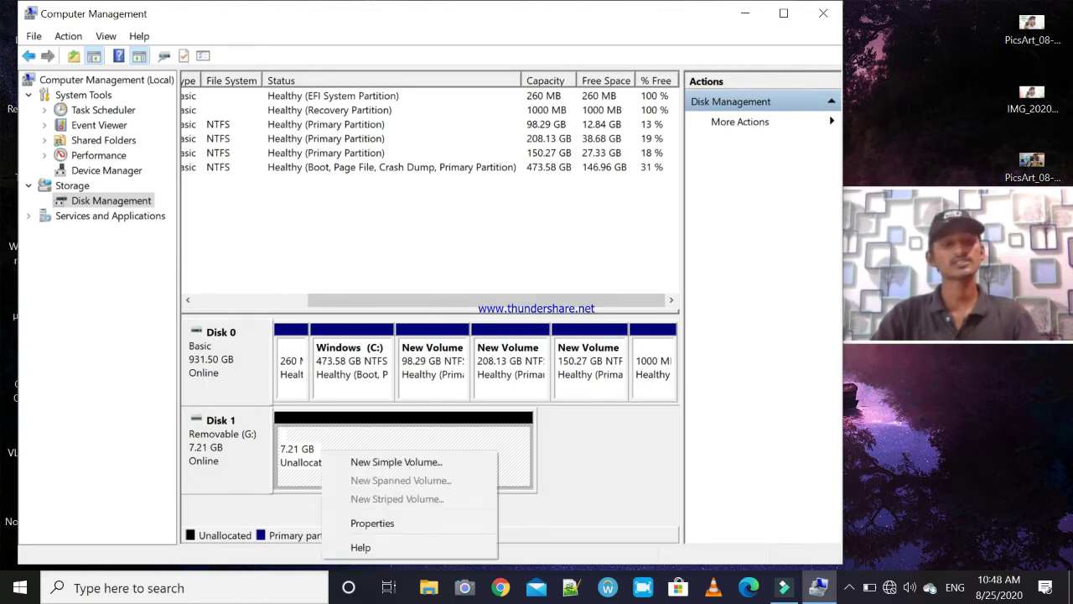
{"action": "left_click", "coordinate": [396, 461]}
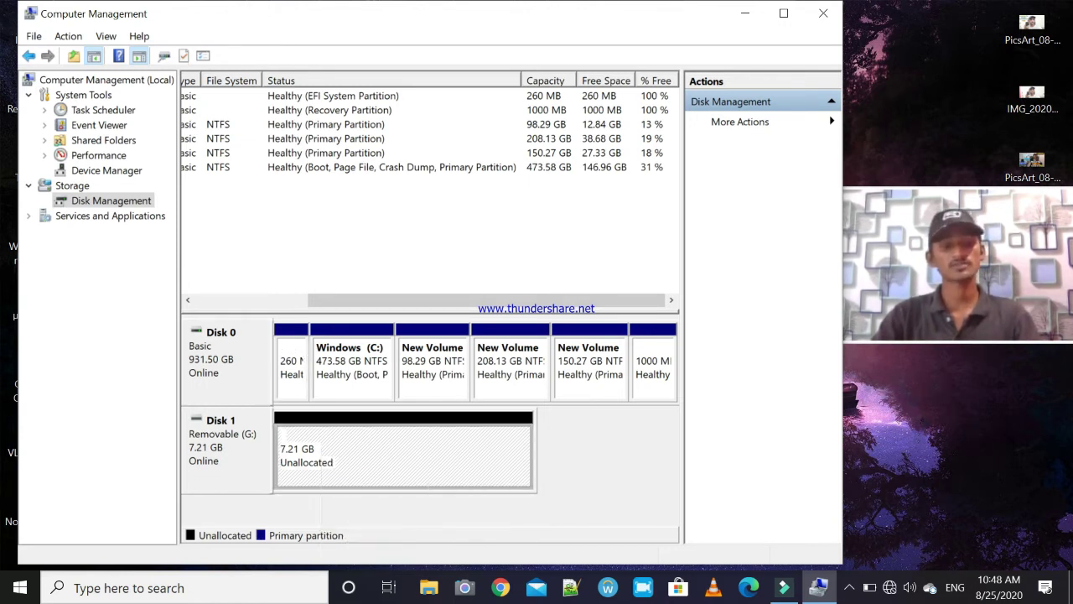
{"action": "right_click", "coordinate": [364, 424]}
{"action": "left_click", "coordinate": [438, 435]}
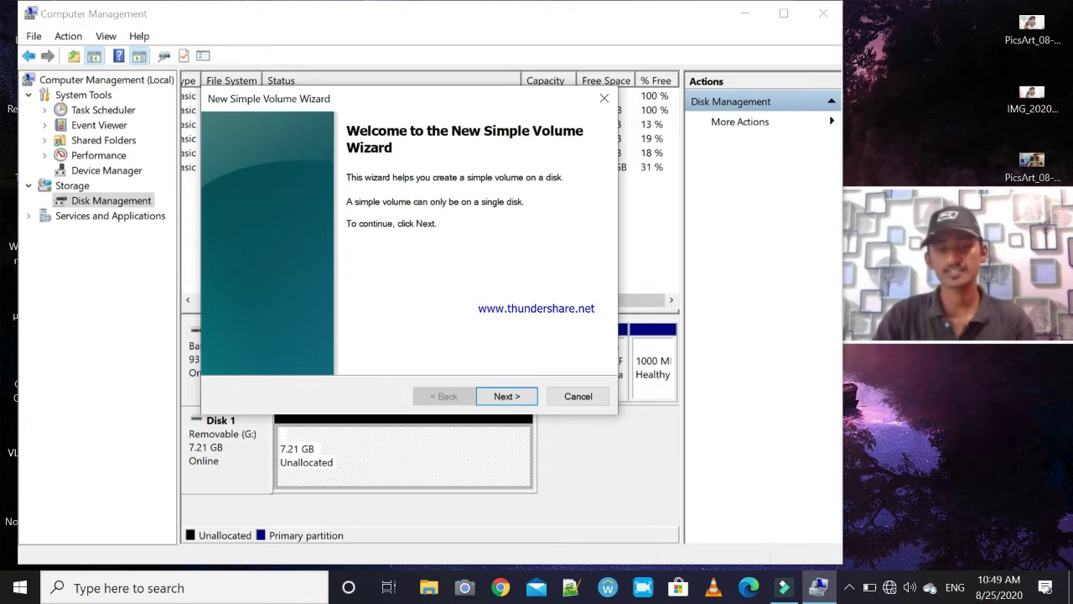
Set the simple volume size to the full 7384 MB and continue to the drive letter settings
{"action": "key", "text": "Return"}
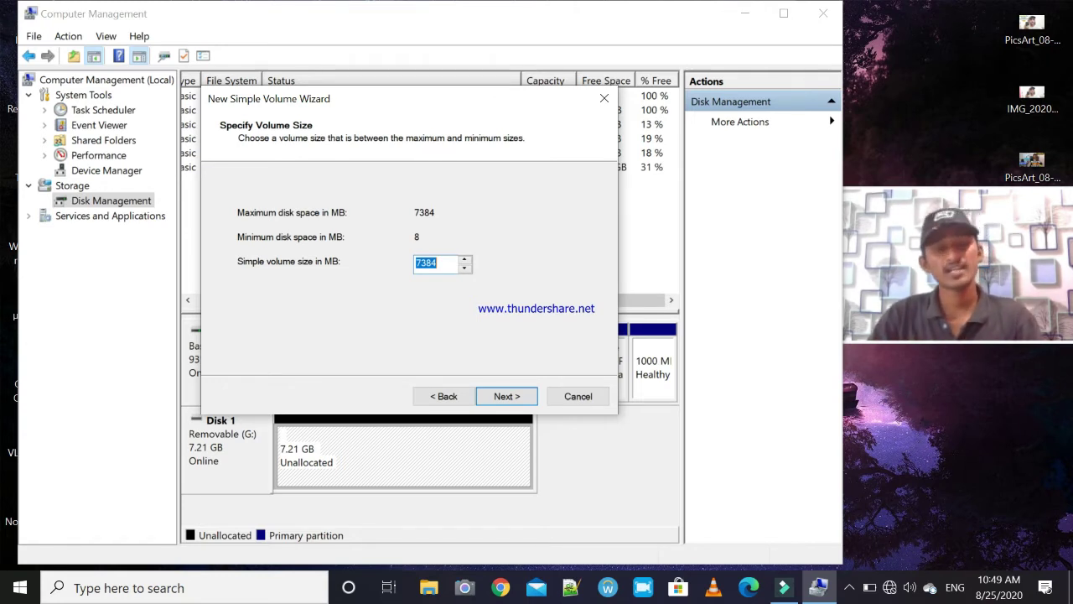
{"action": "key", "text": "Down"}
{"action": "key", "text": "Down"}
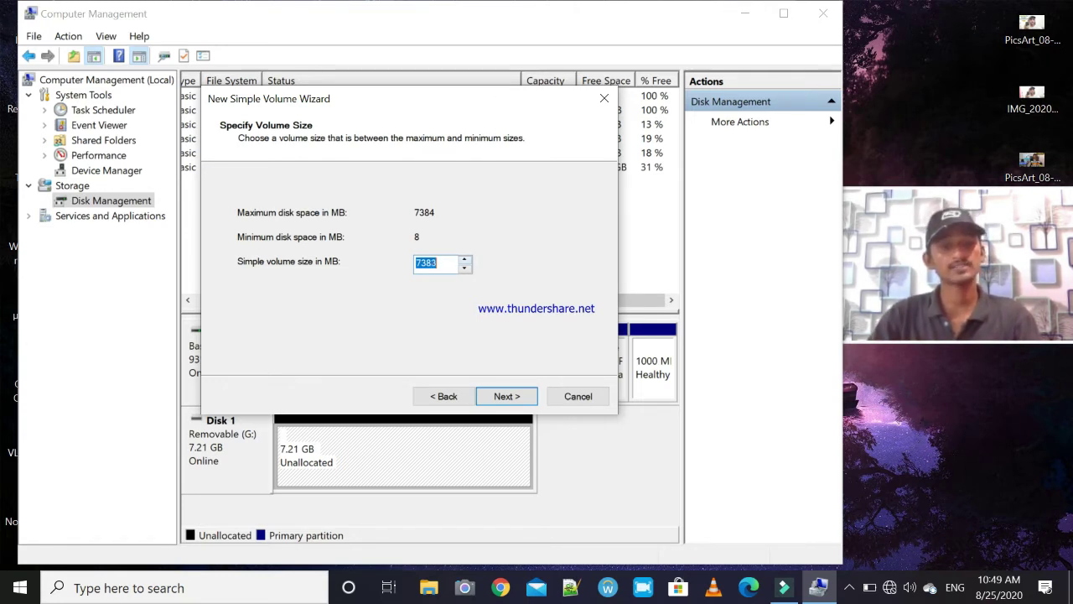
{"action": "key", "text": "Up"}
{"action": "key", "text": "Up"}
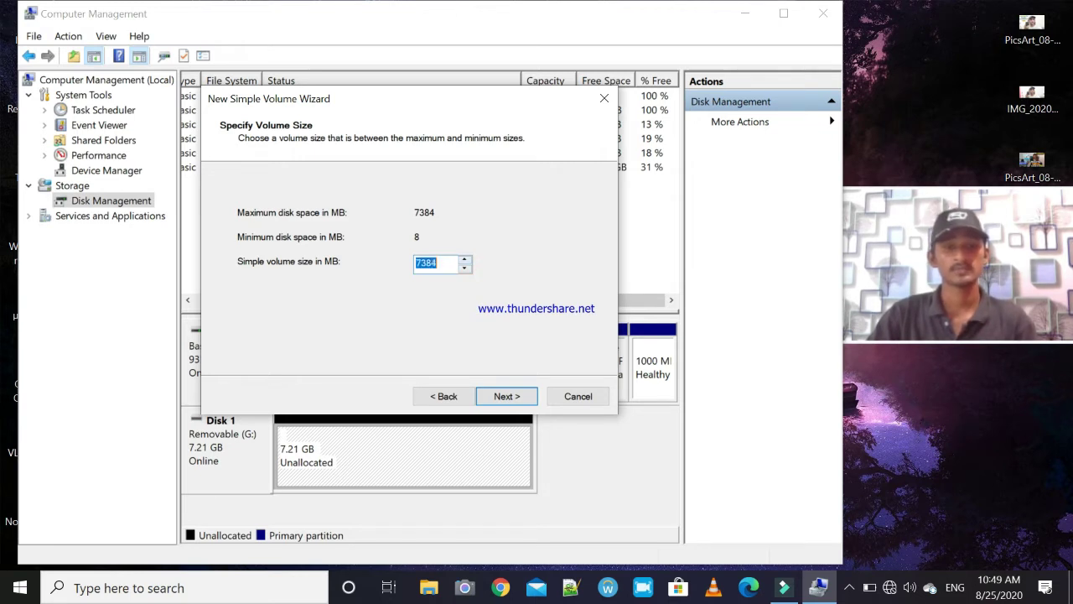
{"action": "key", "text": "Return"}
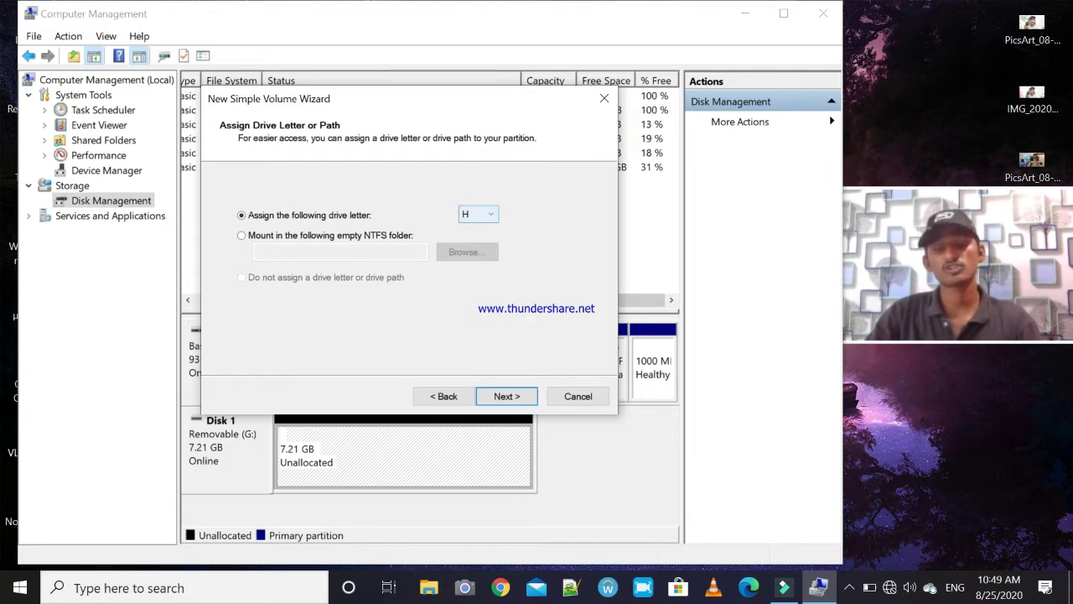
Assign drive letter N to the new volume and continue to the format settings
{"action": "left_click", "coordinate": [477, 214]}
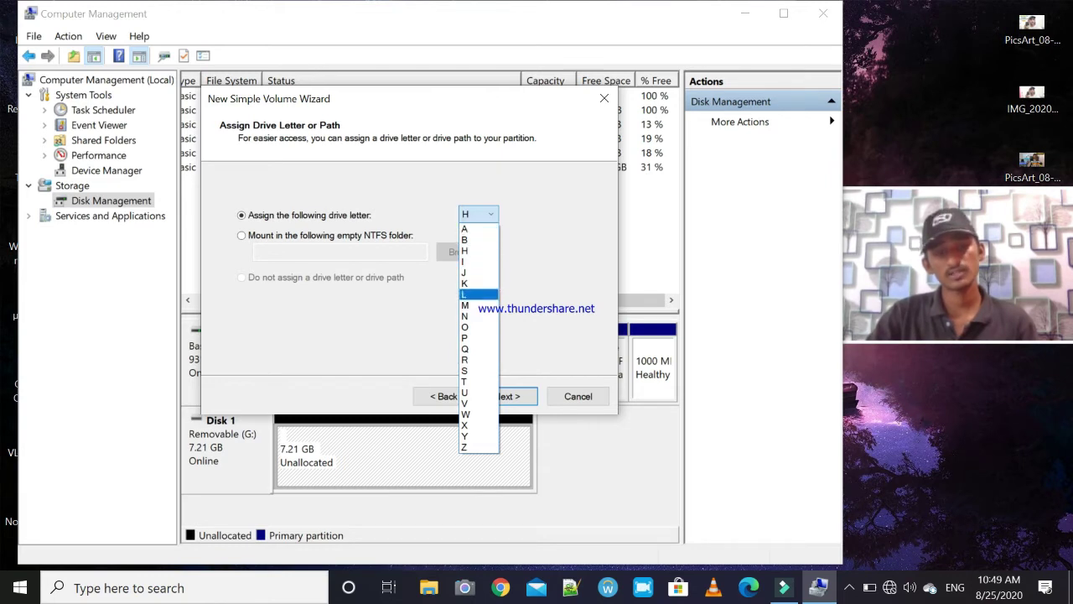
{"action": "left_click", "coordinate": [477, 316]}
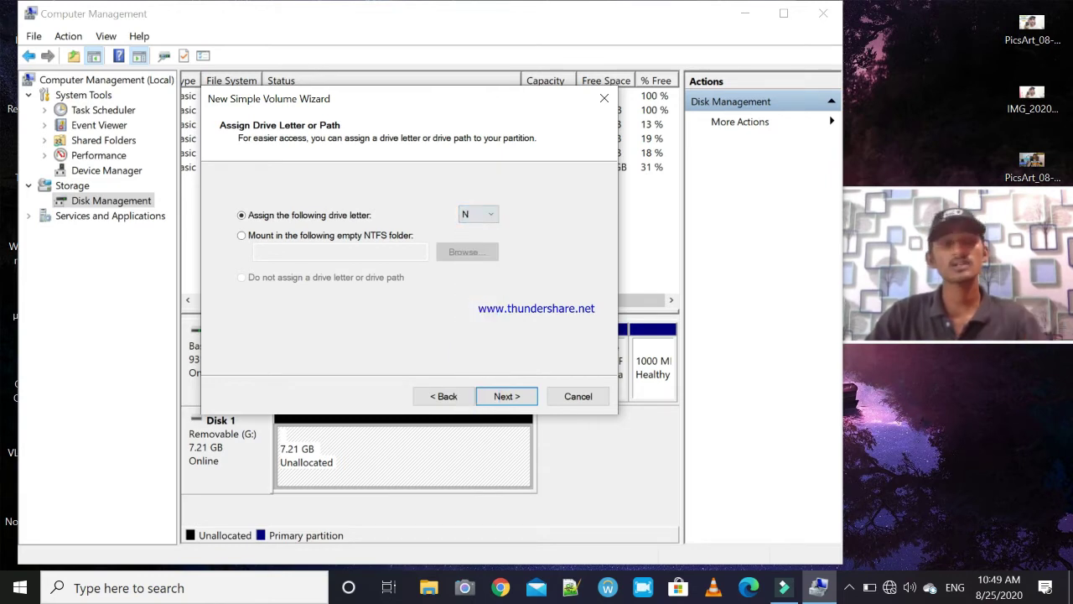
{"action": "left_click", "coordinate": [241, 235]}
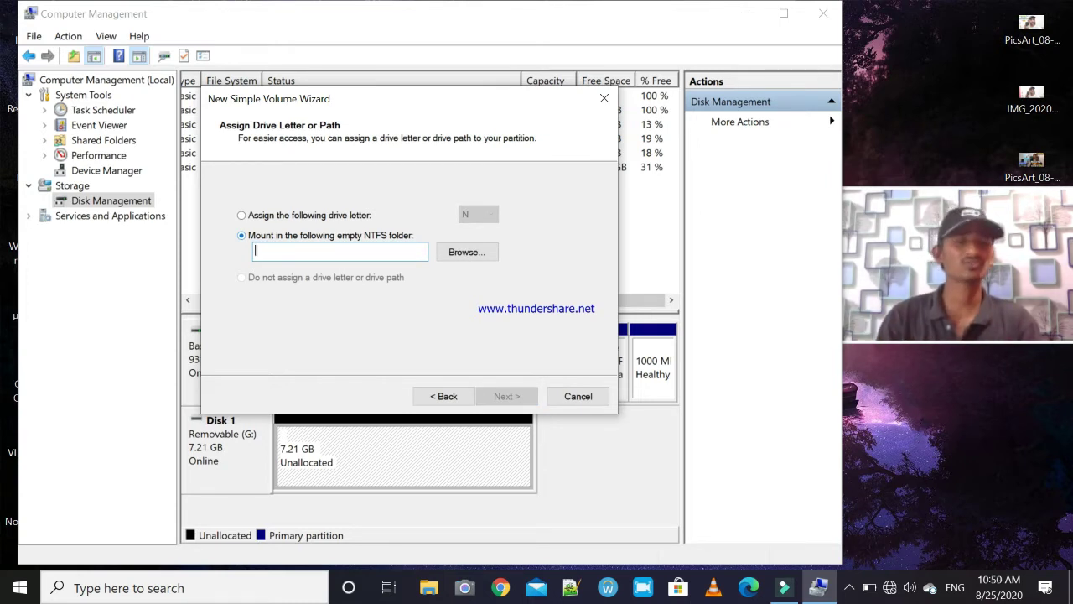
{"action": "left_click", "coordinate": [242, 215]}
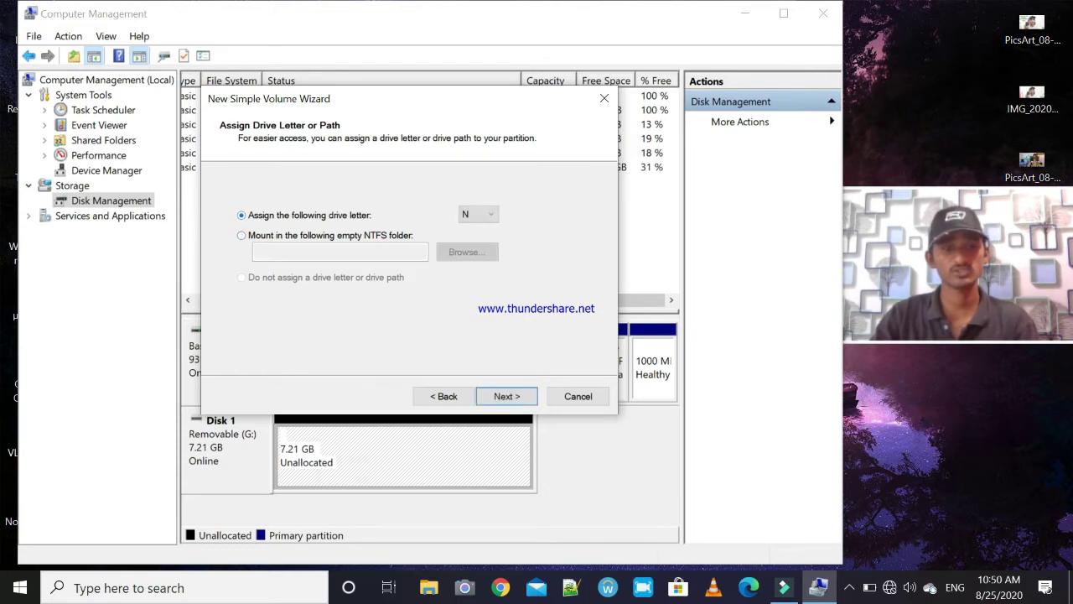
{"action": "left_click", "coordinate": [506, 396]}
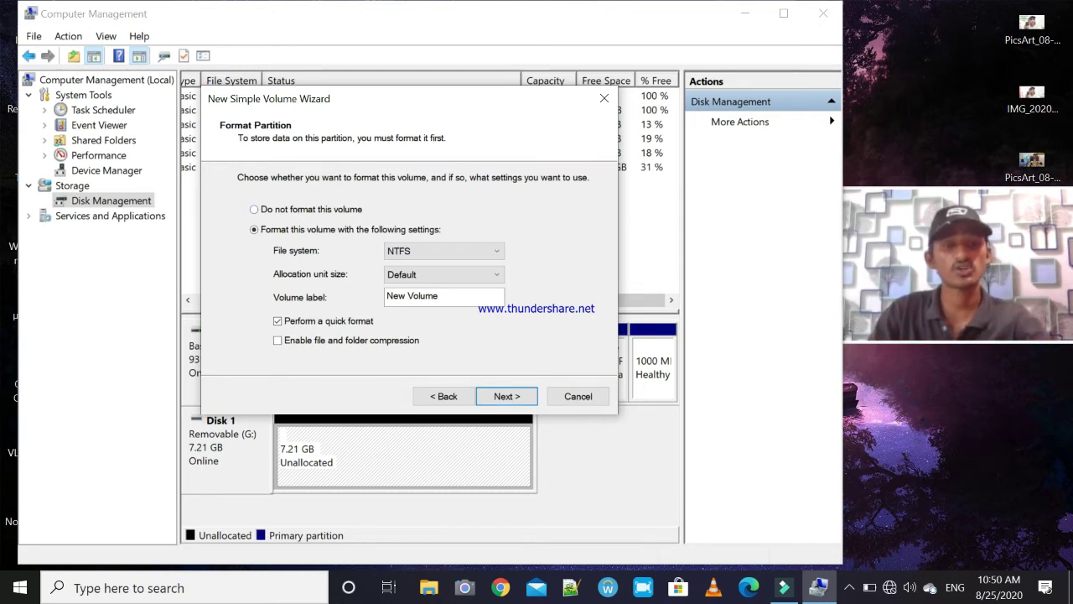
Choose to format the volume as NTFS with default allocation unit size, the label New Volume and quick format
{"action": "left_click", "coordinate": [254, 208]}
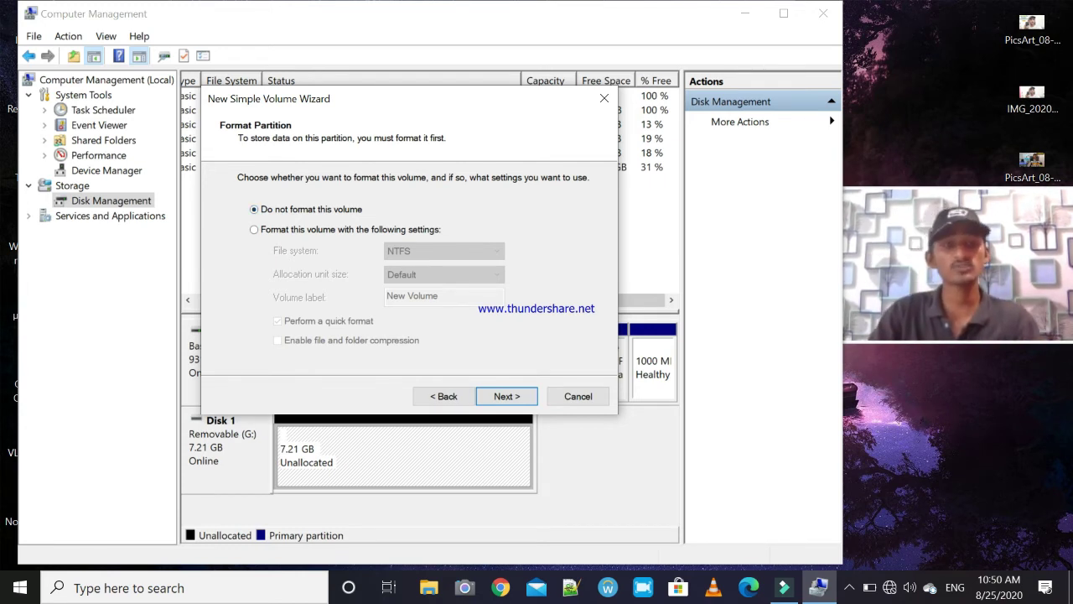
{"action": "left_click", "coordinate": [254, 229]}
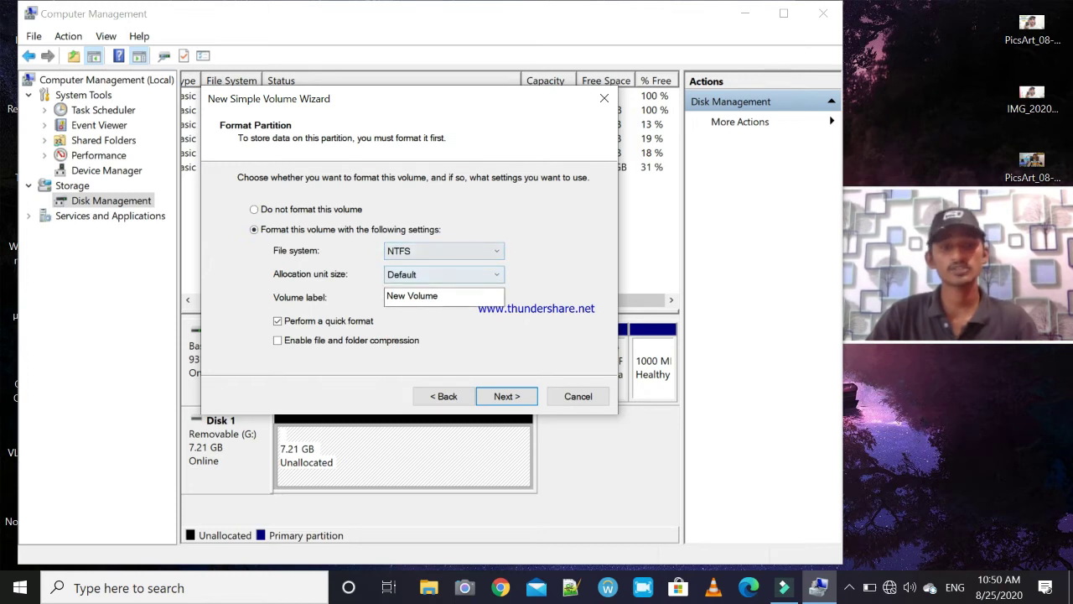
{"action": "left_click", "coordinate": [438, 296]}
{"action": "key", "text": "BackSpace"}
{"action": "type", "text": "e"}
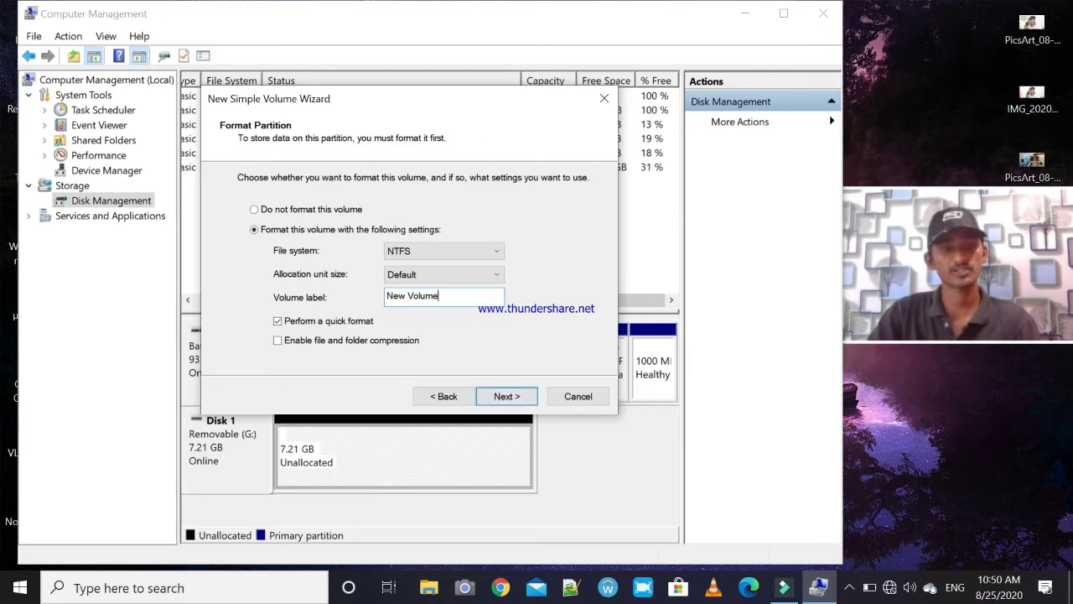
{"action": "left_click", "coordinate": [254, 208]}
{"action": "left_click", "coordinate": [254, 229]}
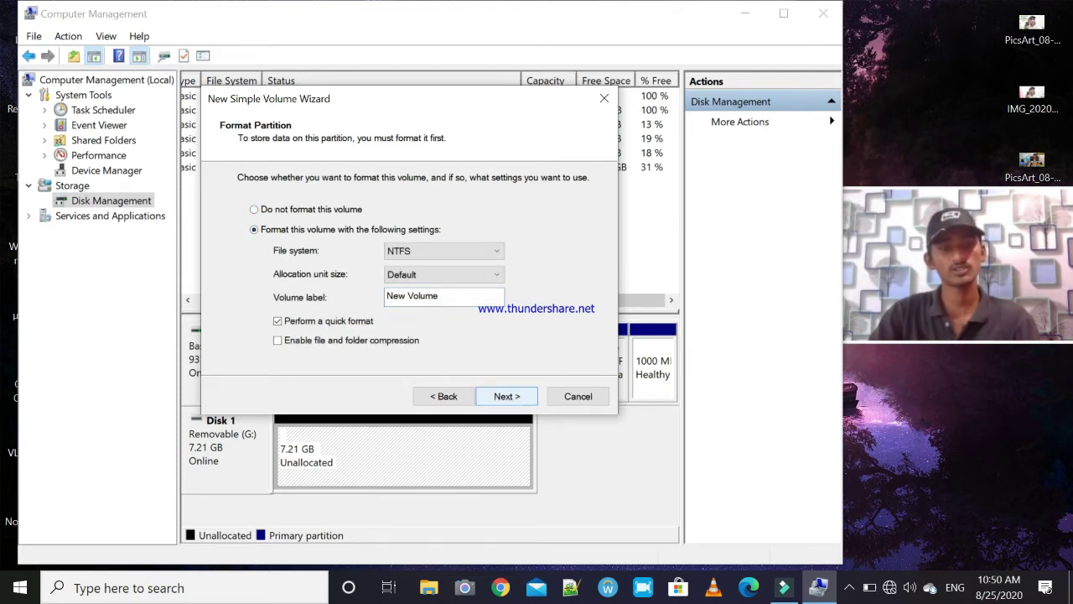
{"action": "left_click", "coordinate": [506, 395]}
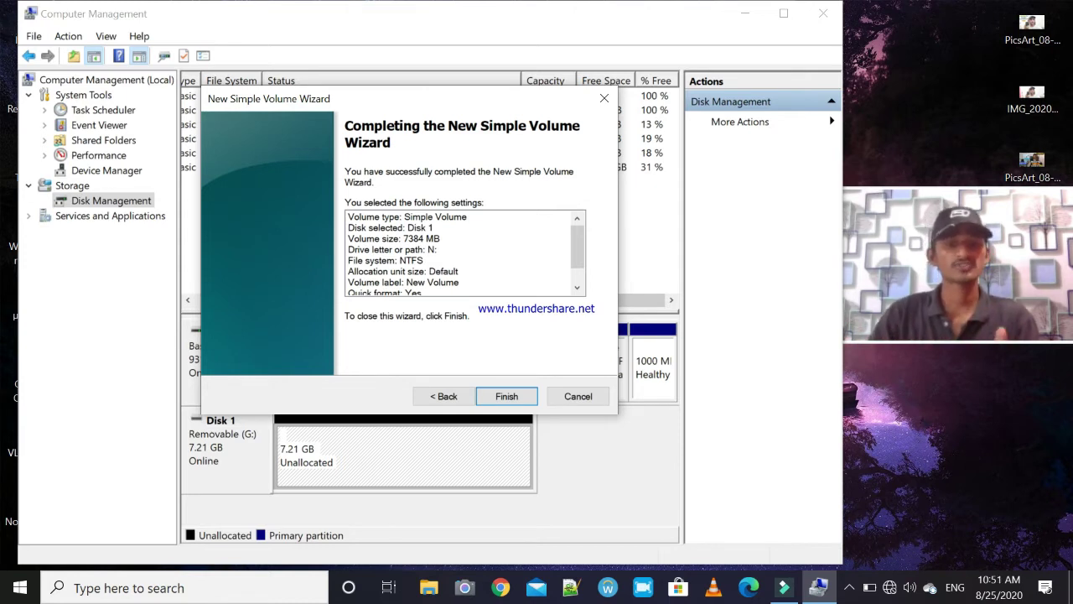
Review the summary of the selected volume settings and finish the wizard to create the volume
{"action": "left_click_drag", "start_coordinate": [577, 247], "coordinate": [576, 247]}
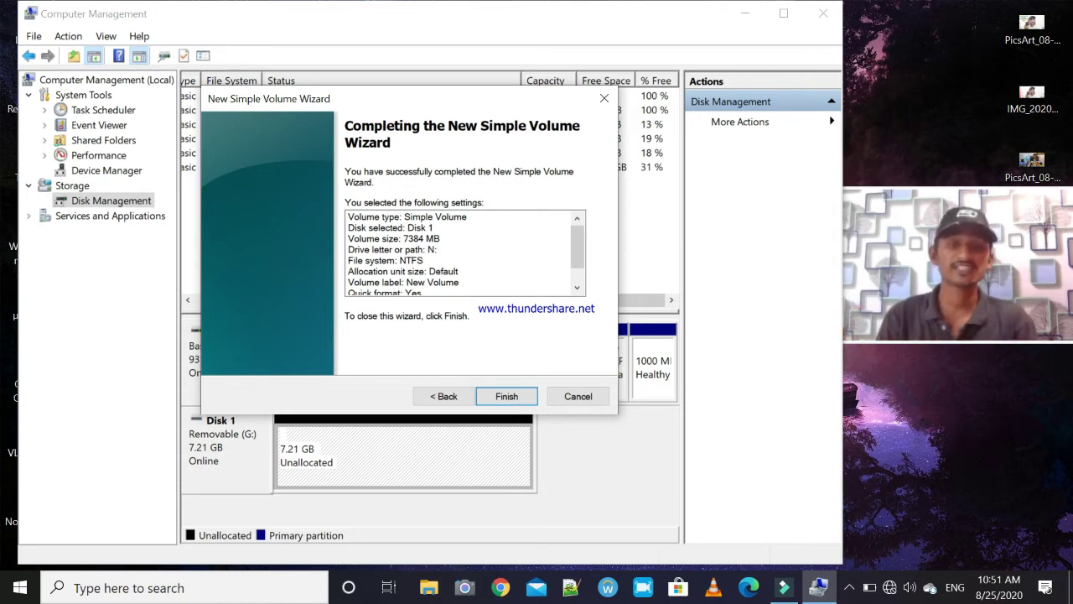
{"action": "left_click_drag", "start_coordinate": [577, 247], "coordinate": [577, 259]}
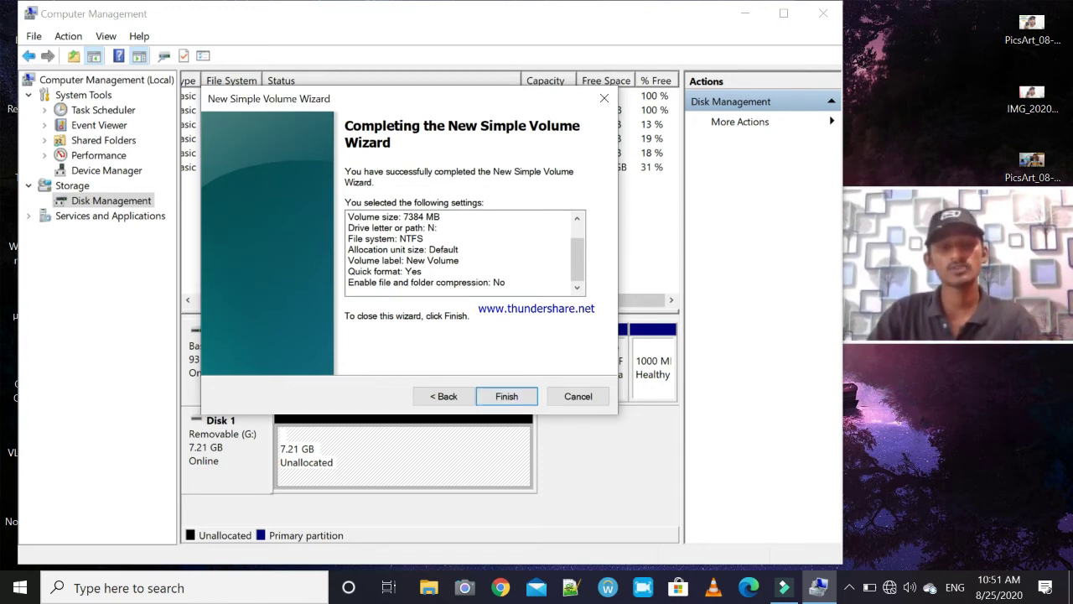
{"action": "left_click", "coordinate": [506, 395]}
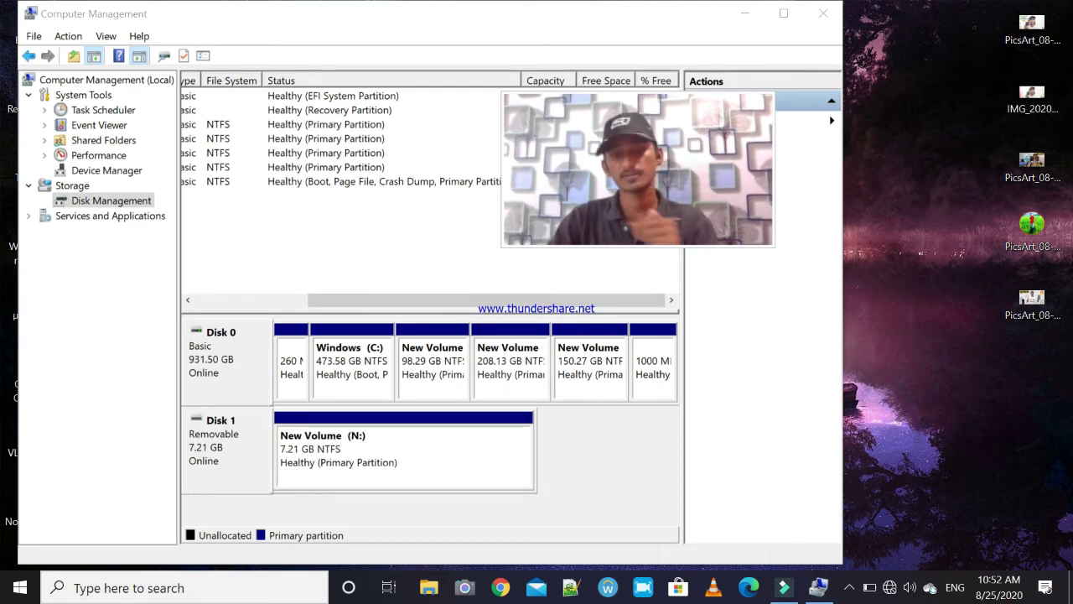
Close Computer Management and open This PC to check the drive list for the new volume
{"action": "key", "text": "alt+F4"}
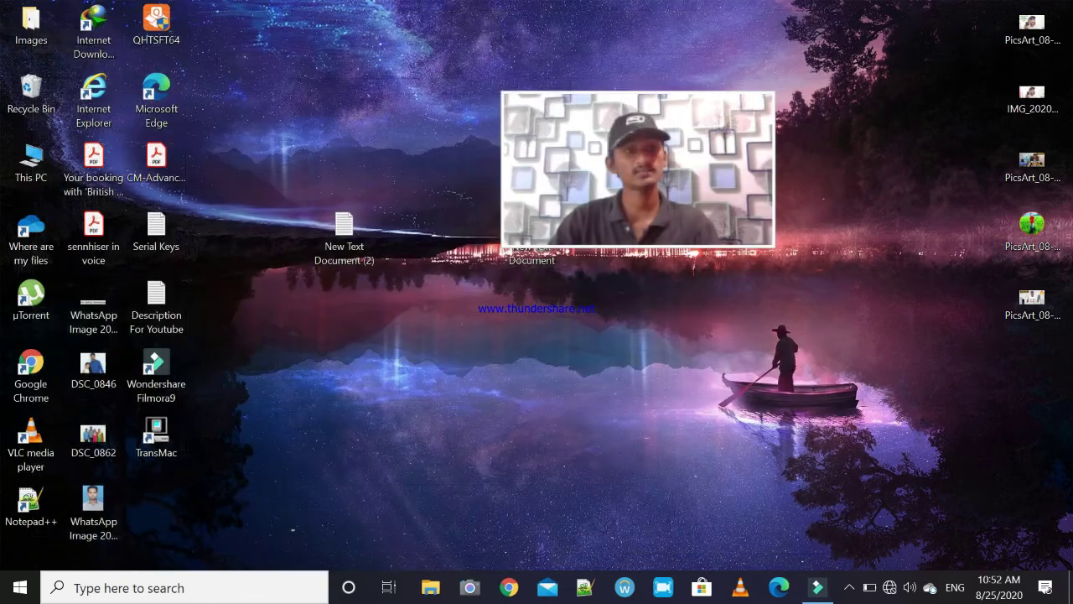
{"action": "double_click", "coordinate": [31, 161]}
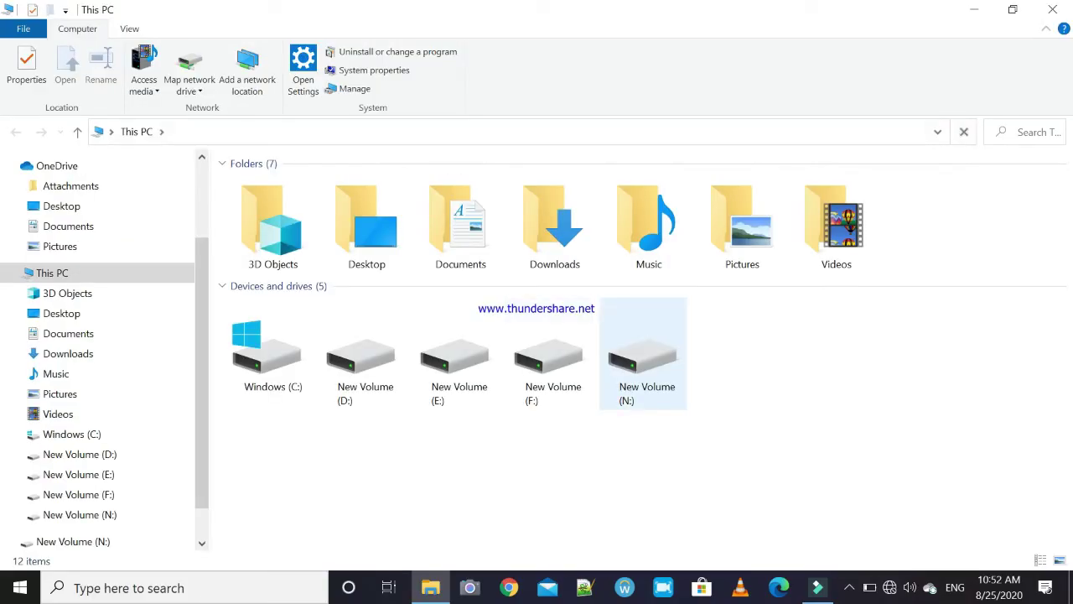
Open the New Volume (N:) drive to check that it is accessible, and return to This PC
{"action": "left_click", "coordinate": [637, 369]}
{"action": "double_click", "coordinate": [637, 368]}
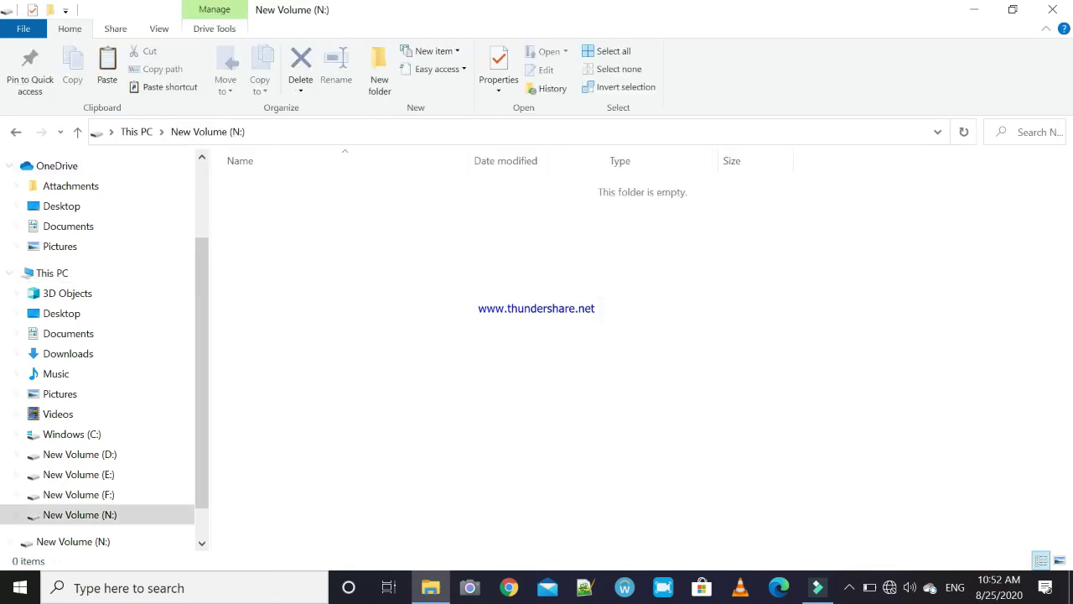
{"action": "left_click", "coordinate": [15, 132]}
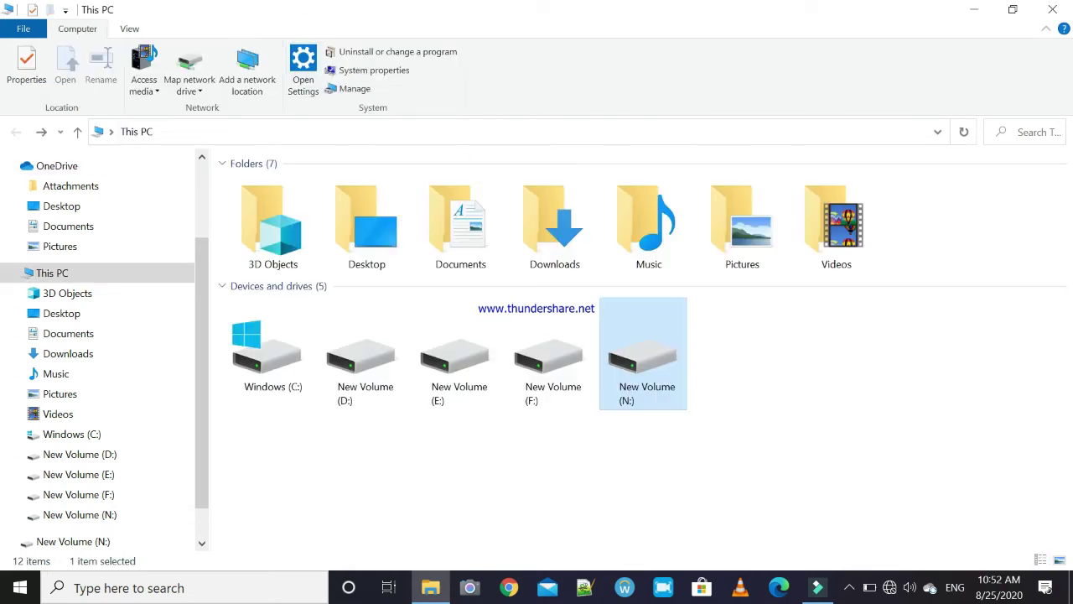
Minimize the This PC window and copy the New Text Document (2) file from the desktop
{"action": "left_click", "coordinate": [973, 9]}
{"action": "left_click", "coordinate": [350, 220]}
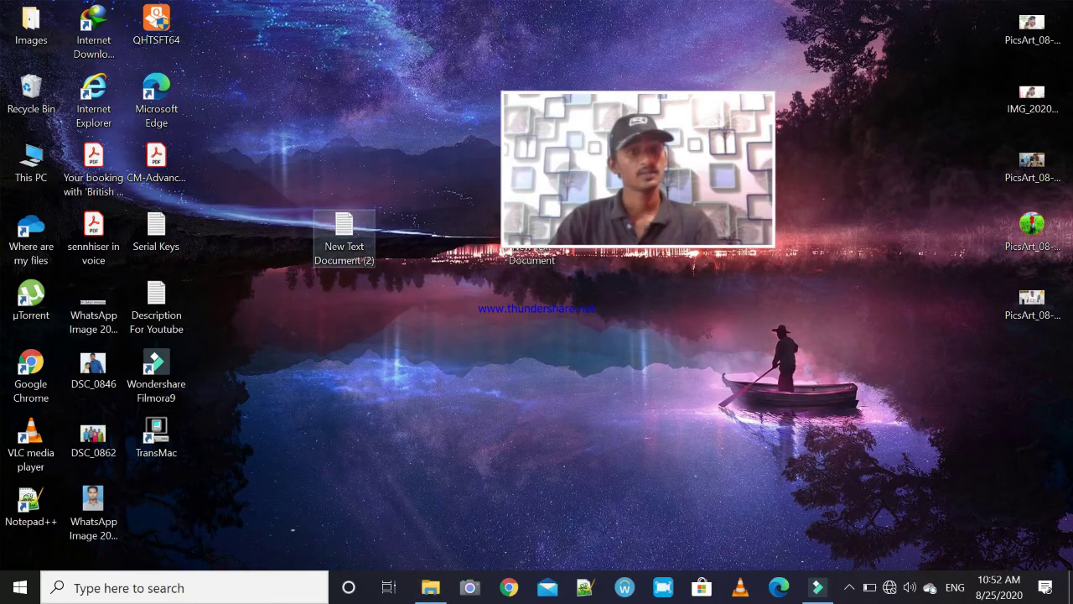
{"action": "right_click", "coordinate": [351, 221]}
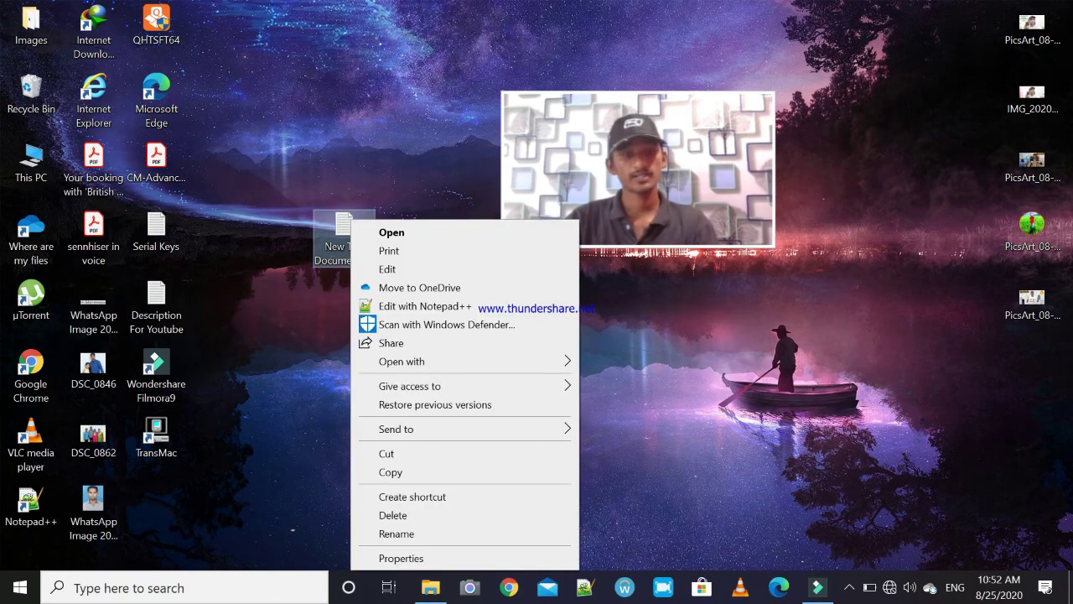
{"action": "left_click", "coordinate": [391, 471]}
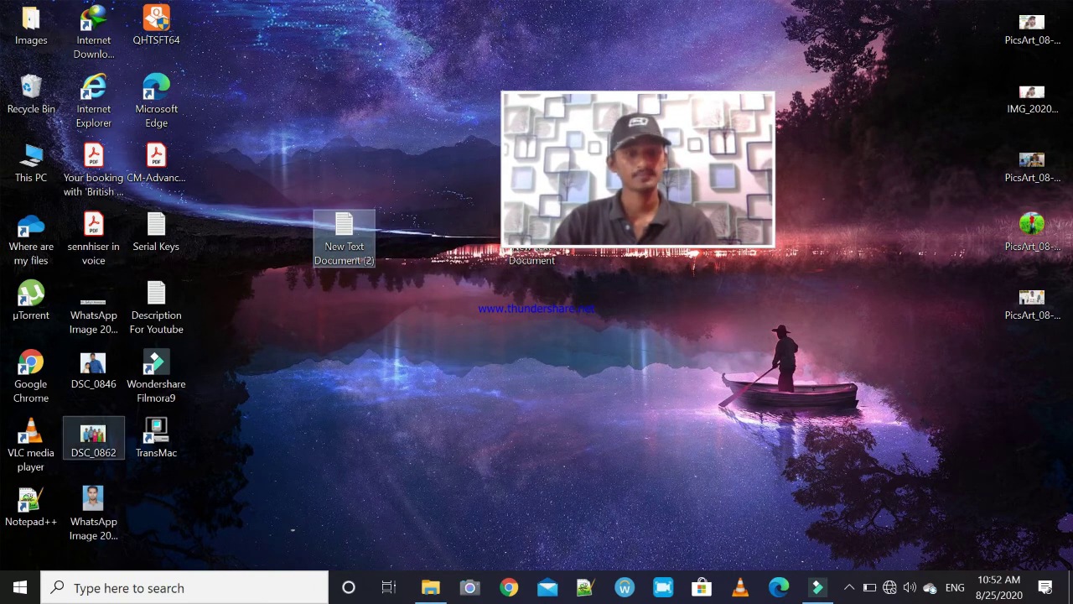
Paste the copied text file onto the New Volume (N:) drive, check the drive's contents and return to This PC
{"action": "left_click", "coordinate": [430, 586]}
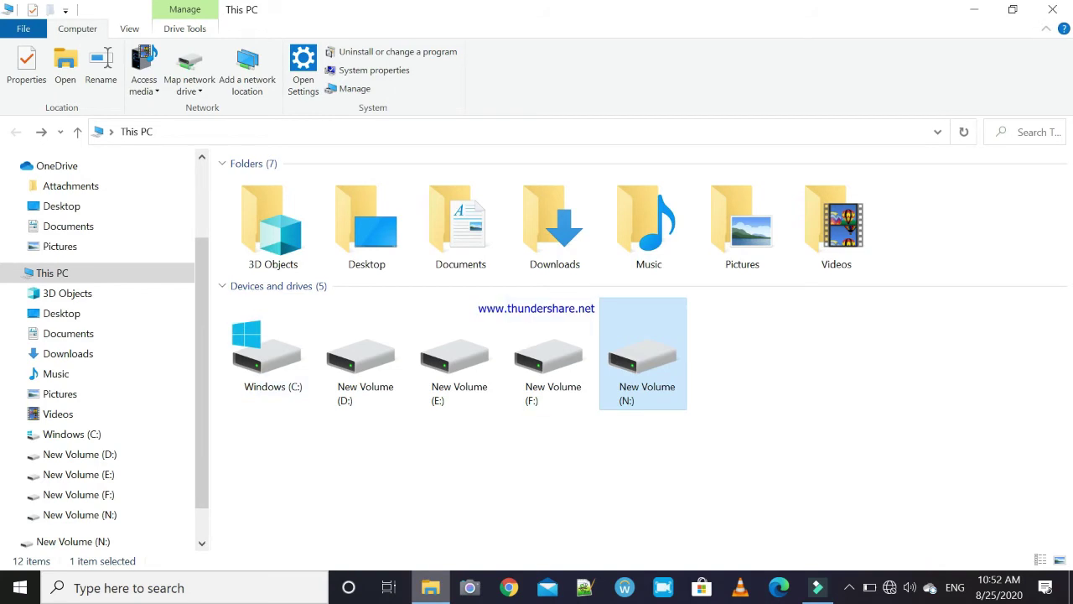
{"action": "right_click", "coordinate": [643, 368]}
{"action": "left_click", "coordinate": [663, 288]}
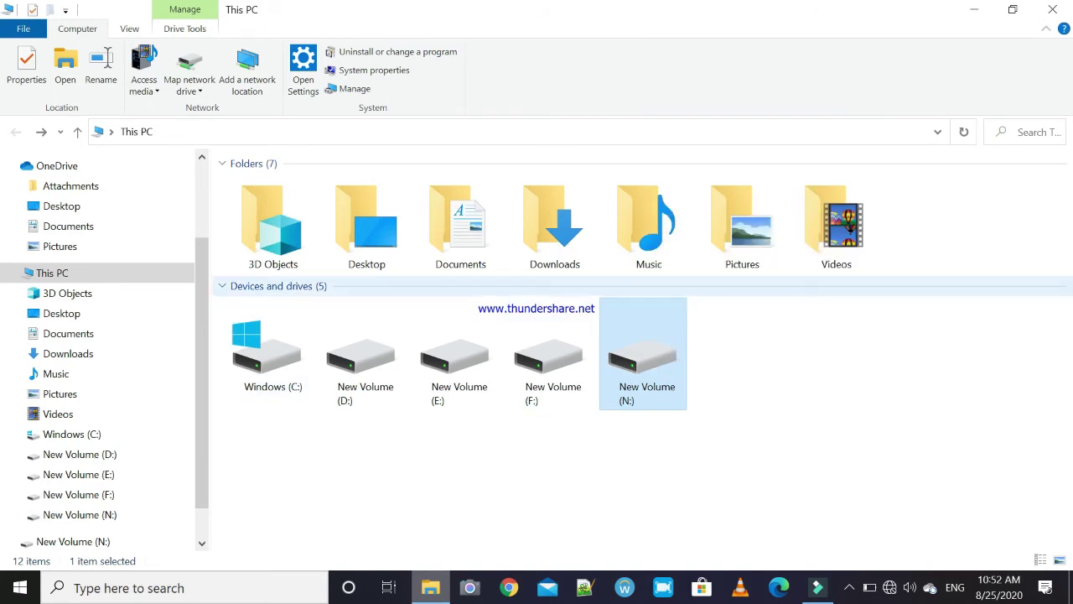
{"action": "key", "text": "Return"}
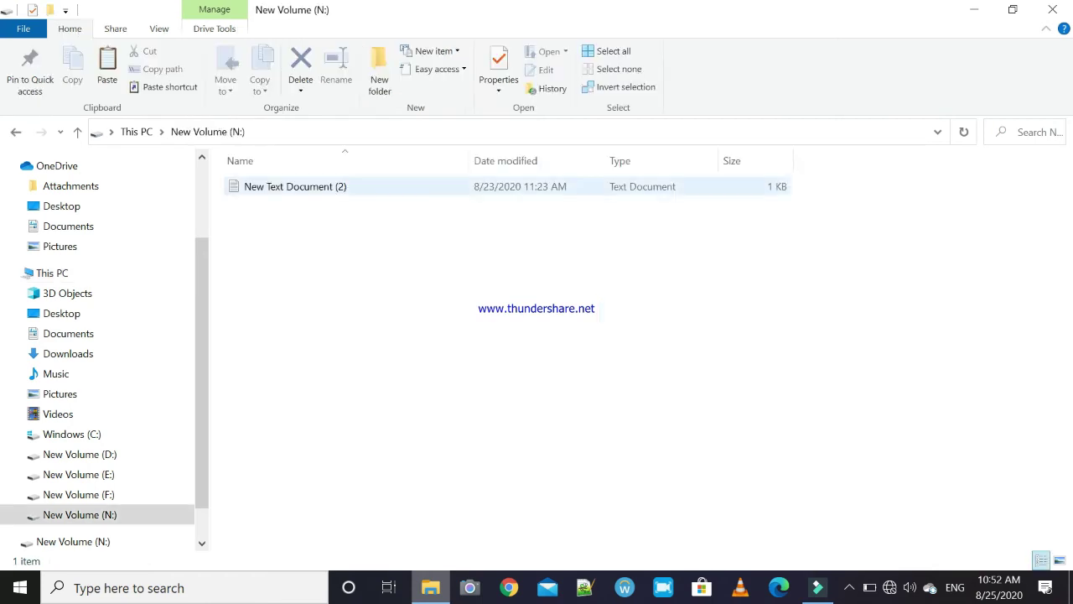
{"action": "key", "text": "alt+Left"}
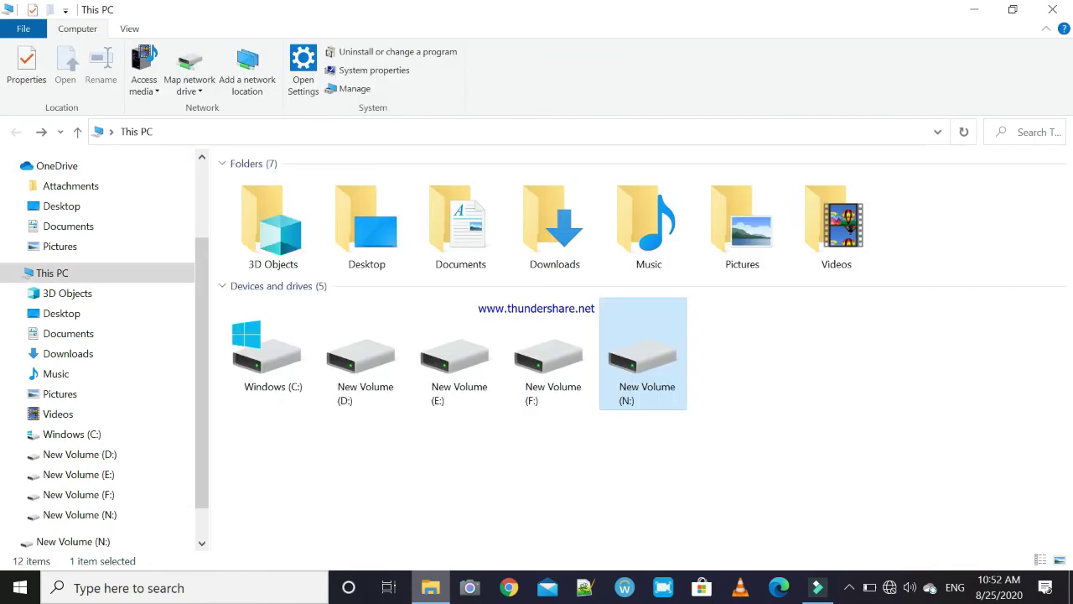
Change the volume label of drive N to Usb Drive in its properties and apply the new name
{"action": "right_click", "coordinate": [660, 344]}
{"action": "key", "text": "Up"}
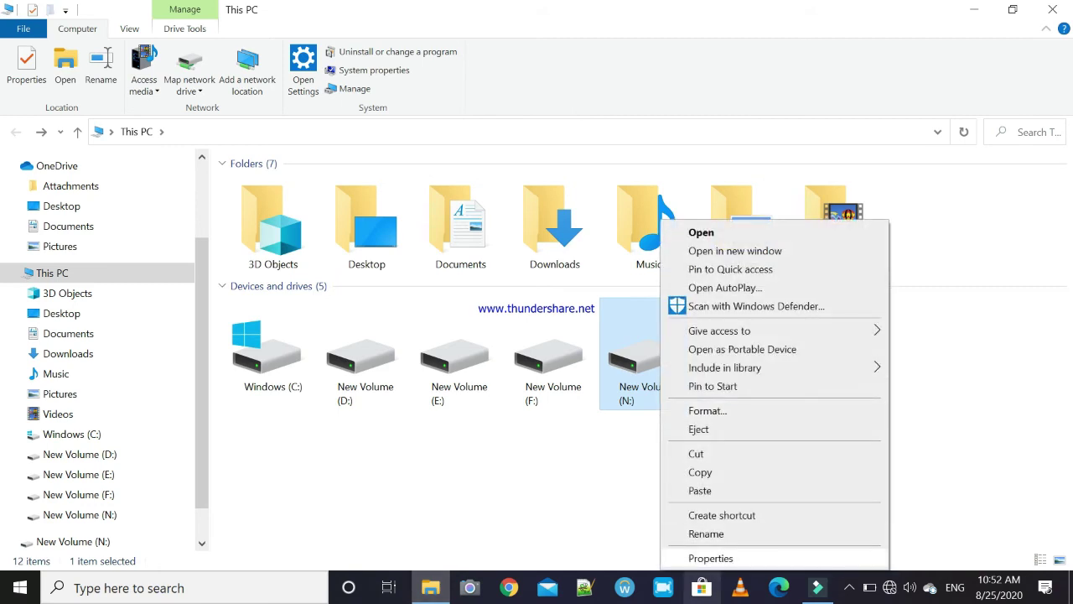
{"action": "key", "text": "Return"}
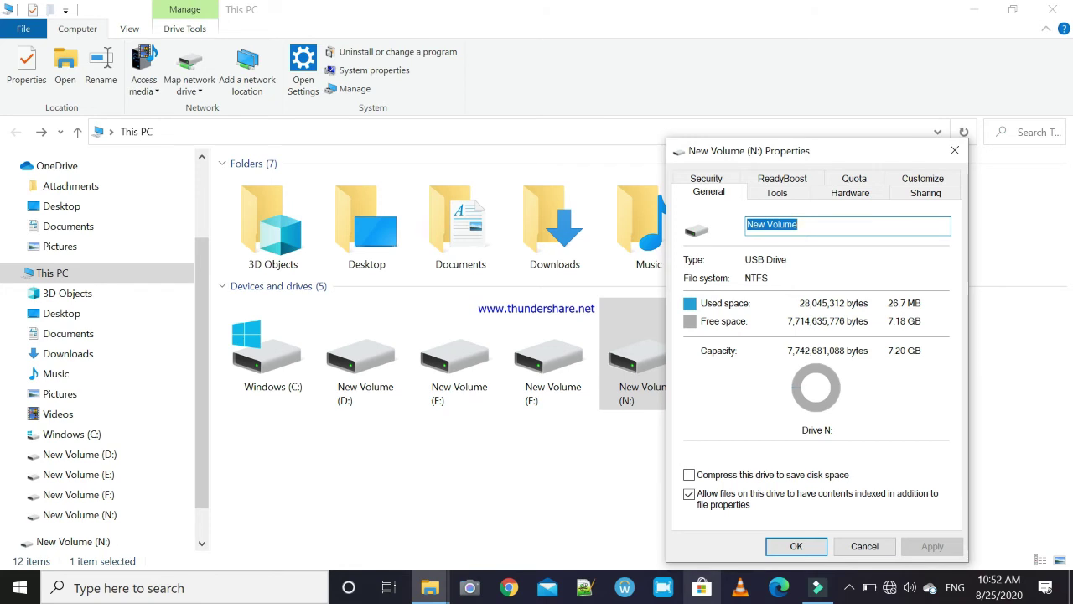
{"action": "left_click", "coordinate": [797, 225]}
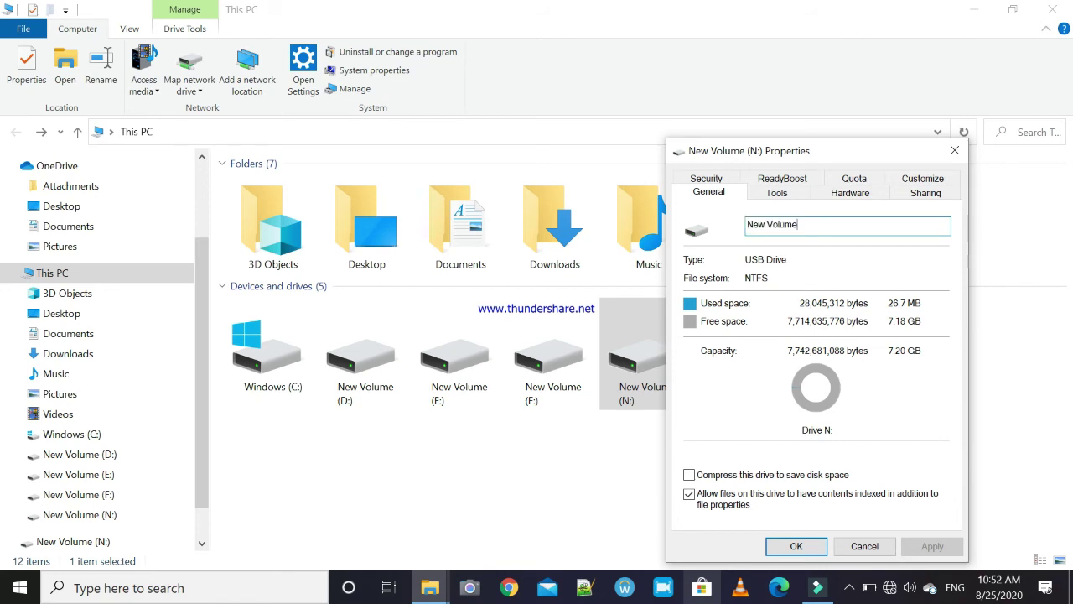
{"action": "key", "text": "BackSpace"}
{"action": "key", "text": "BackSpace"}
{"action": "key", "text": "BackSpace"}
{"action": "key", "text": "BackSpace"}
{"action": "key", "text": "BackSpace"}
{"action": "key", "text": "BackSpace"}
{"action": "key", "text": "BackSpace"}
{"action": "key", "text": "BackSpace"}
{"action": "key", "text": "BackSpace"}
{"action": "key", "text": "BackSpace"}
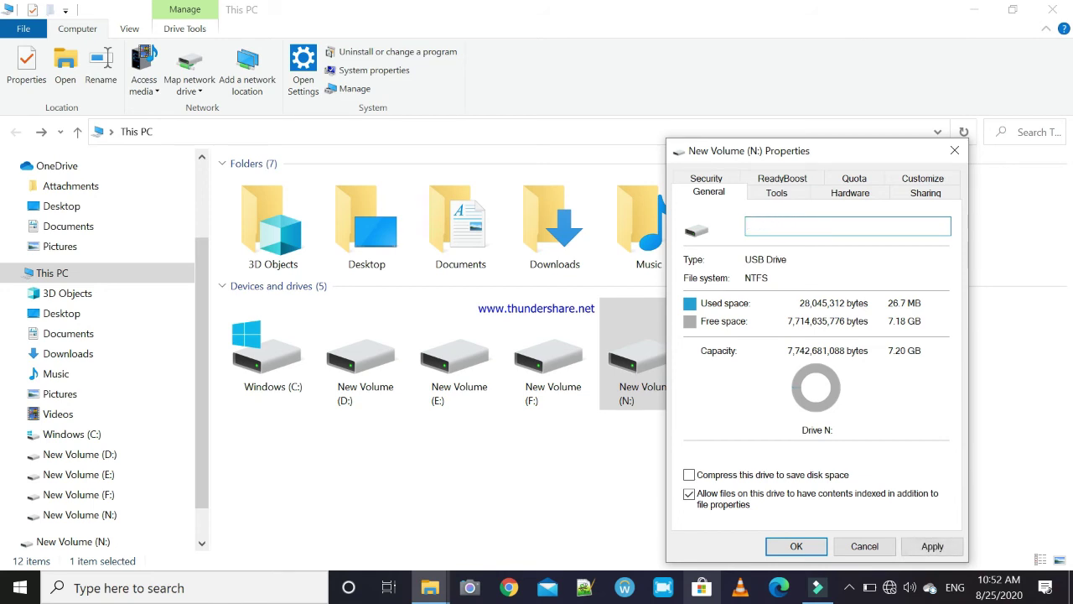
{"action": "type", "text": "Usb Drive"}
{"action": "key", "text": "Return"}
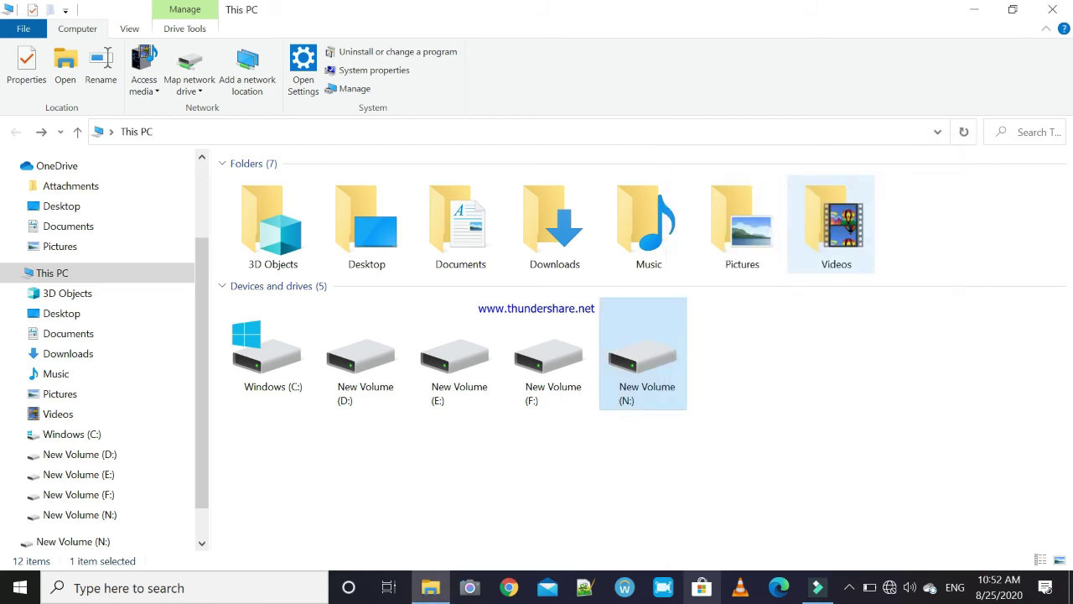
Refresh the This PC view to check the renamed drive and close the window
{"action": "right_click", "coordinate": [859, 198]}
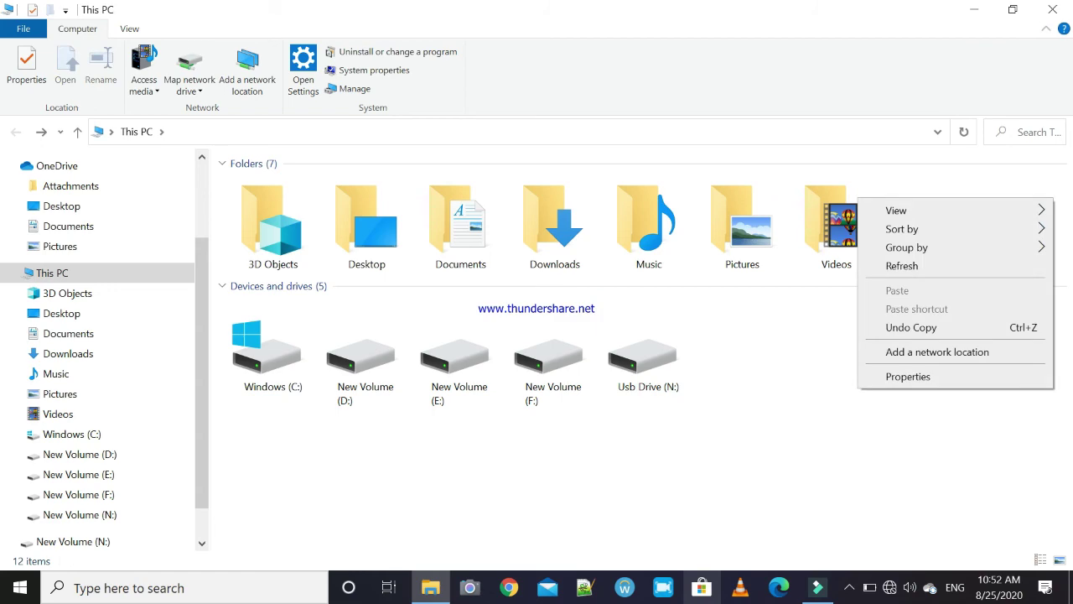
{"action": "left_click", "coordinate": [894, 266]}
{"action": "left_click", "coordinate": [1051, 10]}
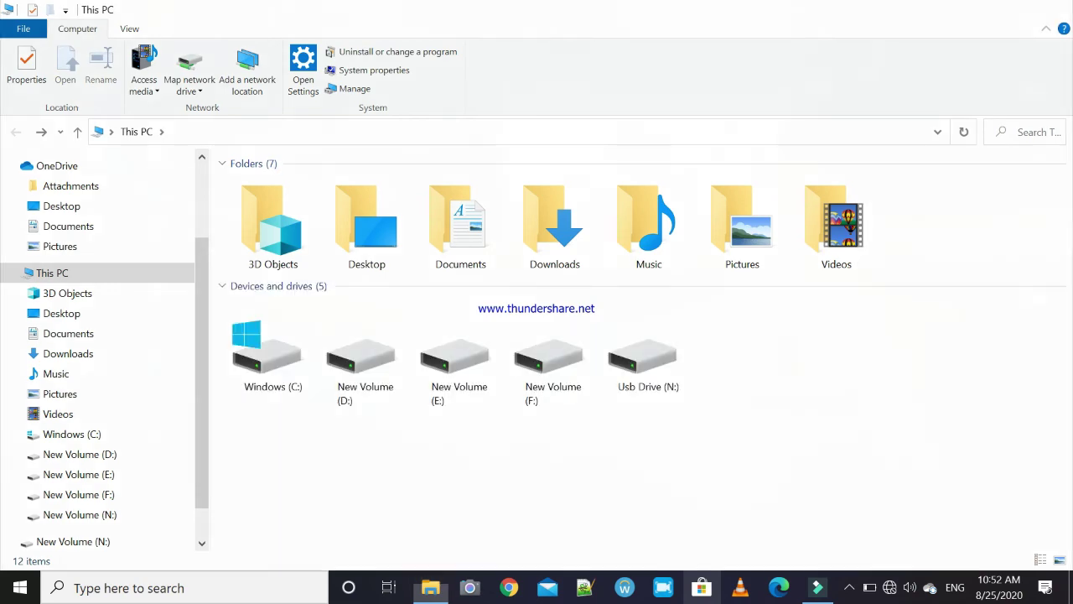